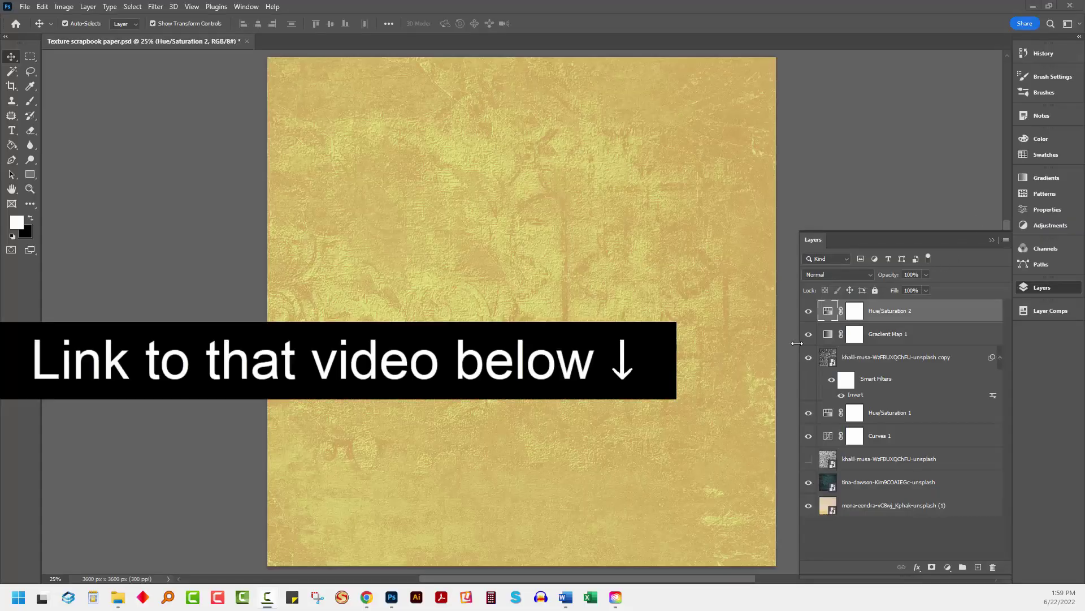
Step: Hide the Hue/Saturation 2 and Gradient Map 1 adjustment layers
click(808, 311)
click(808, 335)
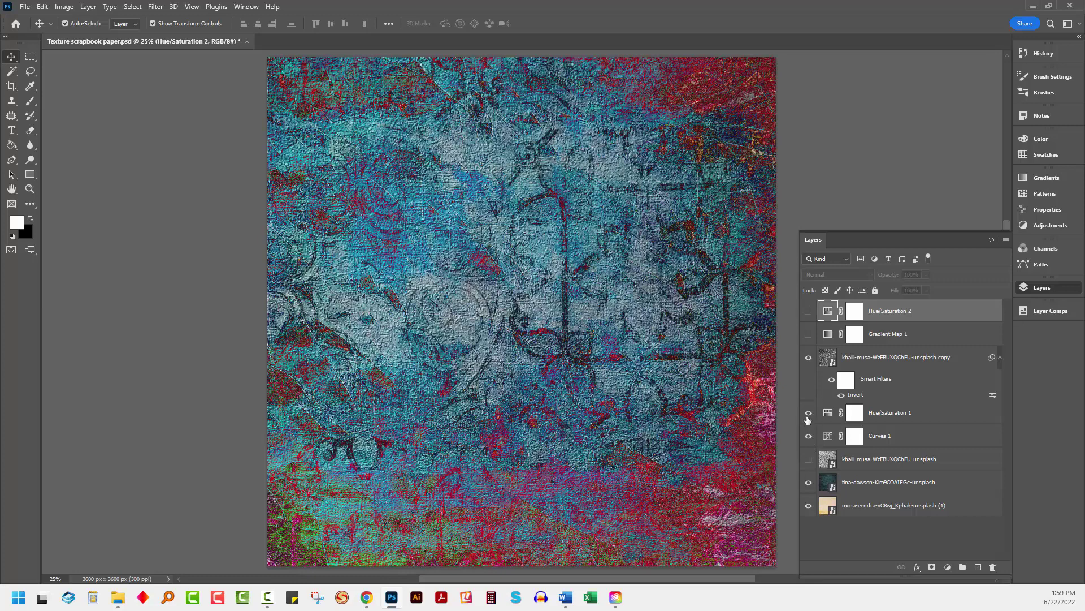
Step: Hide Hue/Saturation 1 for the yellow-purple look and begin a layer comp named Yellow intense
click(809, 414)
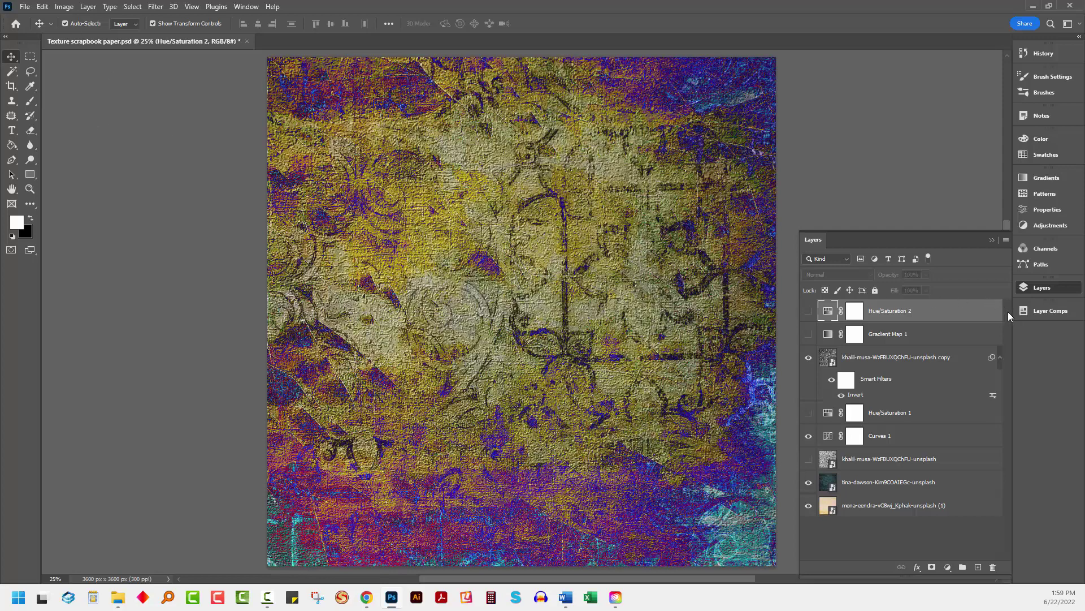
click(1046, 311)
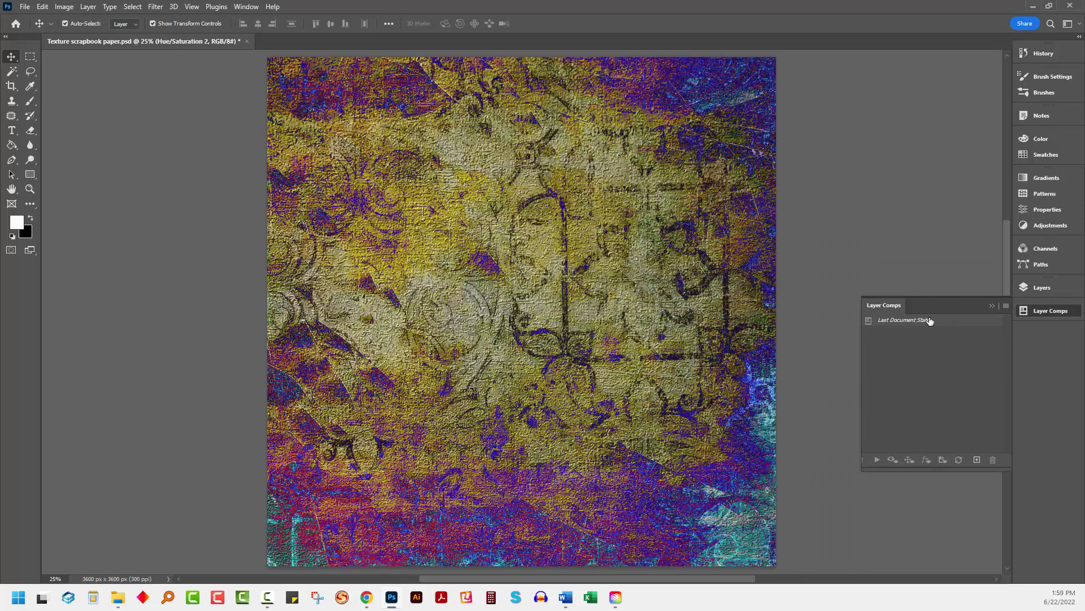
click(244, 7)
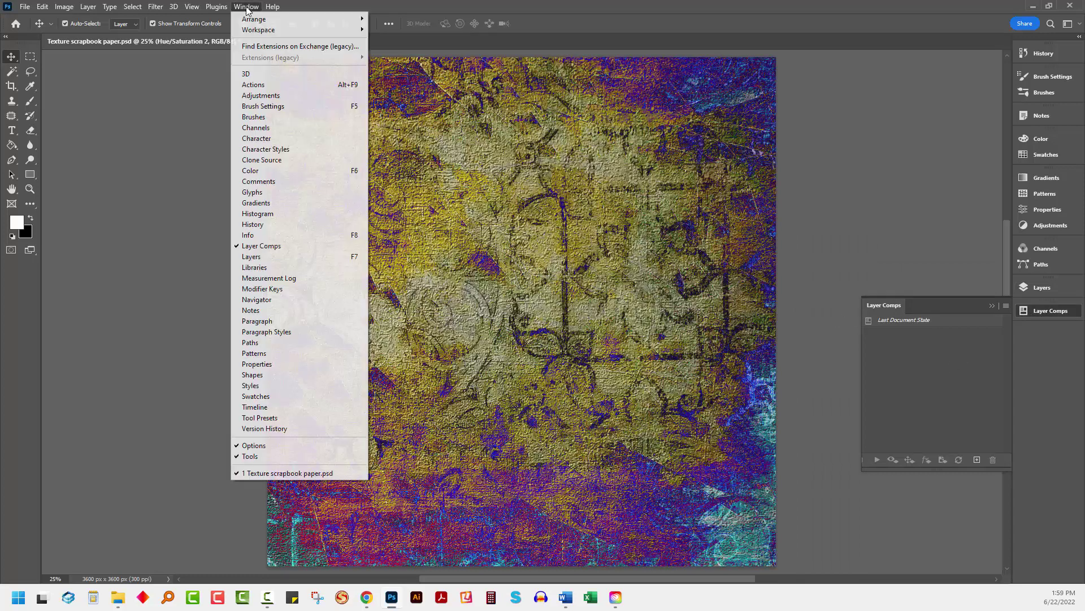
click(805, 311)
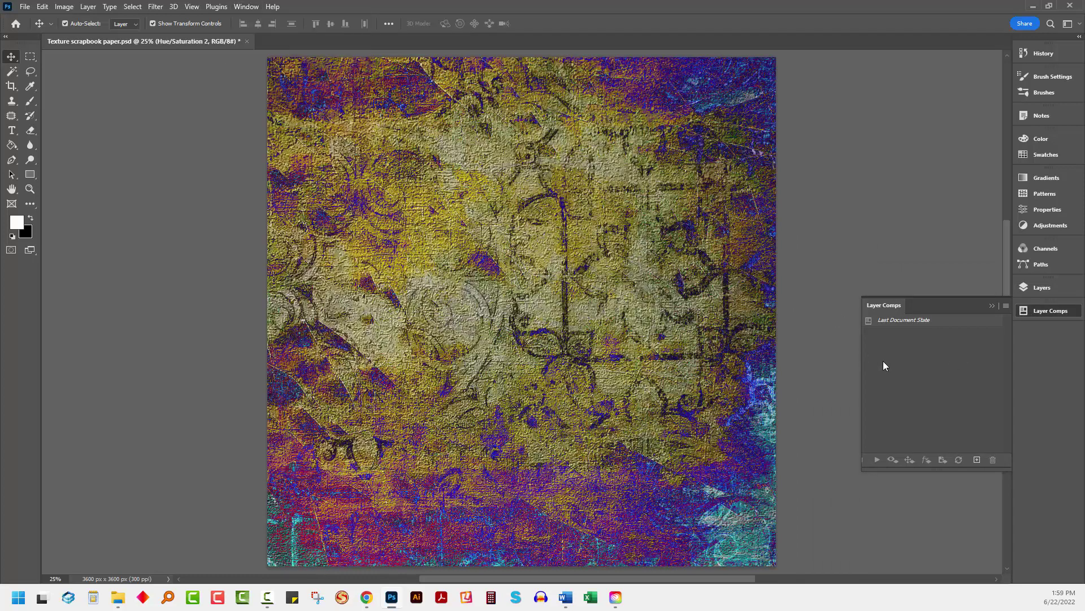
click(976, 460)
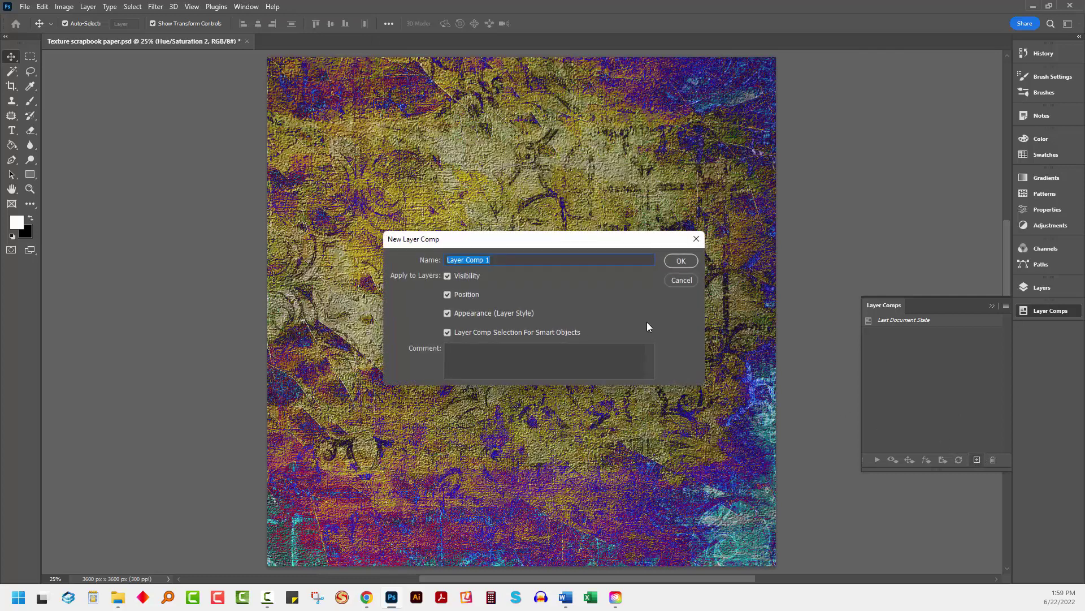
drag(490, 247, 619, 348)
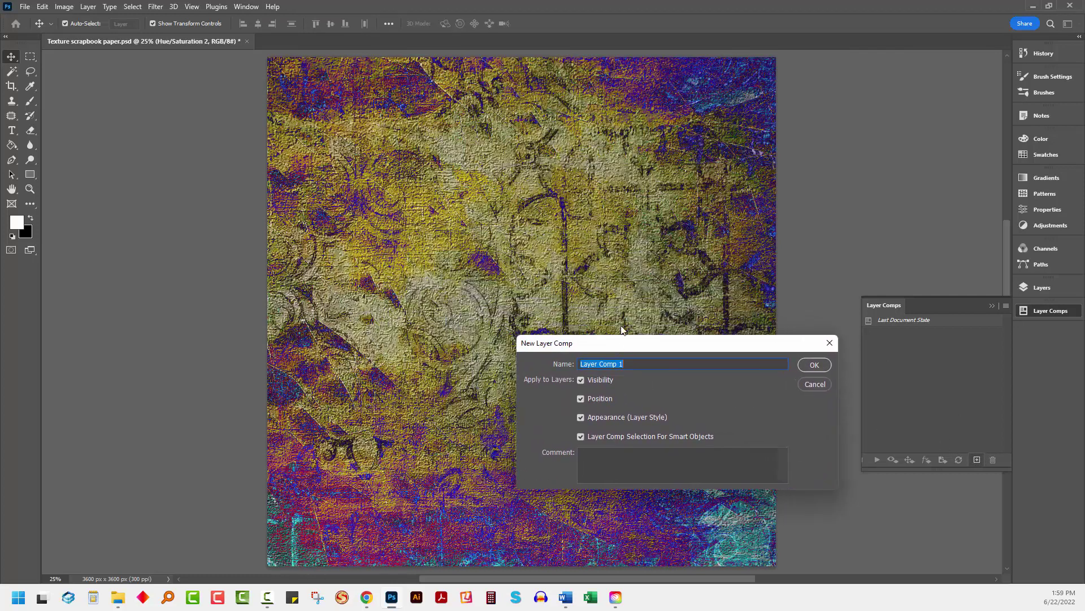
text(Yellow intense)
Step: Save the Yellow intense comp and show Hue/Saturation 1 for the teal-and-red look
click(814, 365)
click(1038, 290)
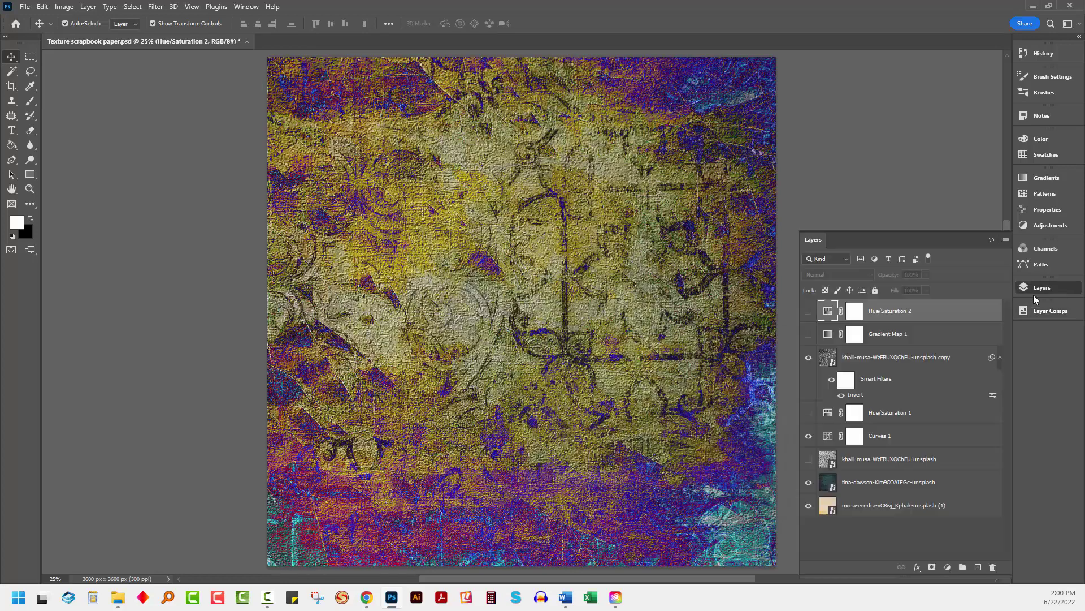
click(809, 413)
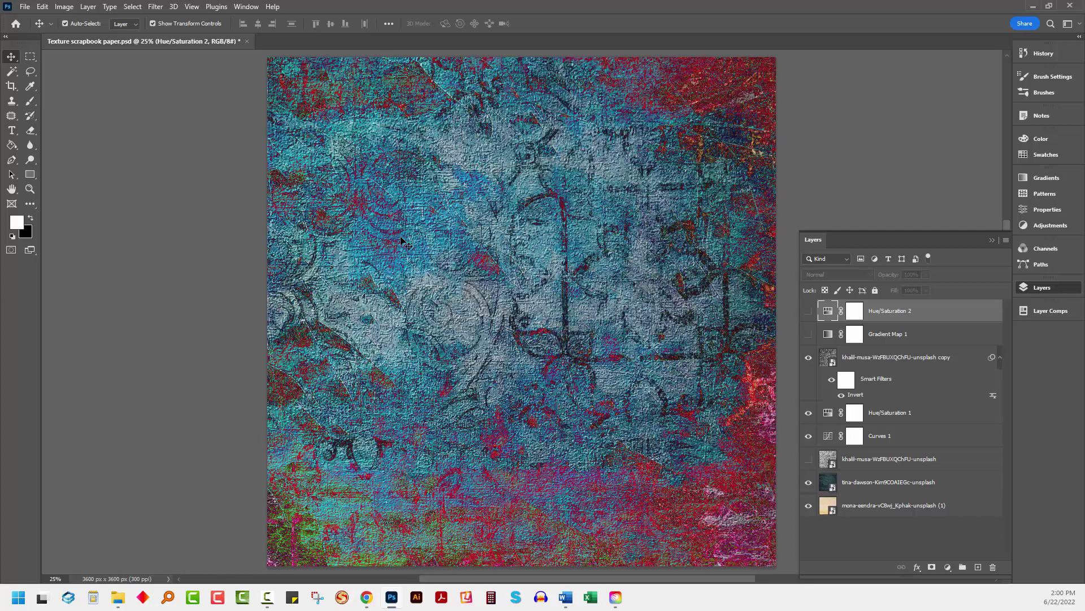
Step: Save a new layer comp named Blue intense
click(1043, 310)
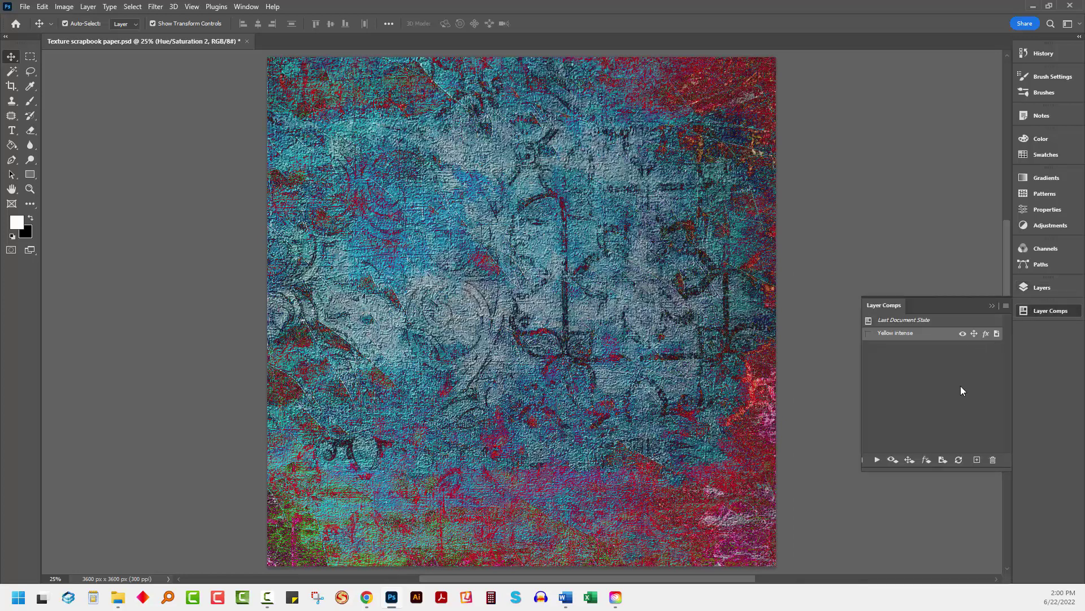
click(976, 459)
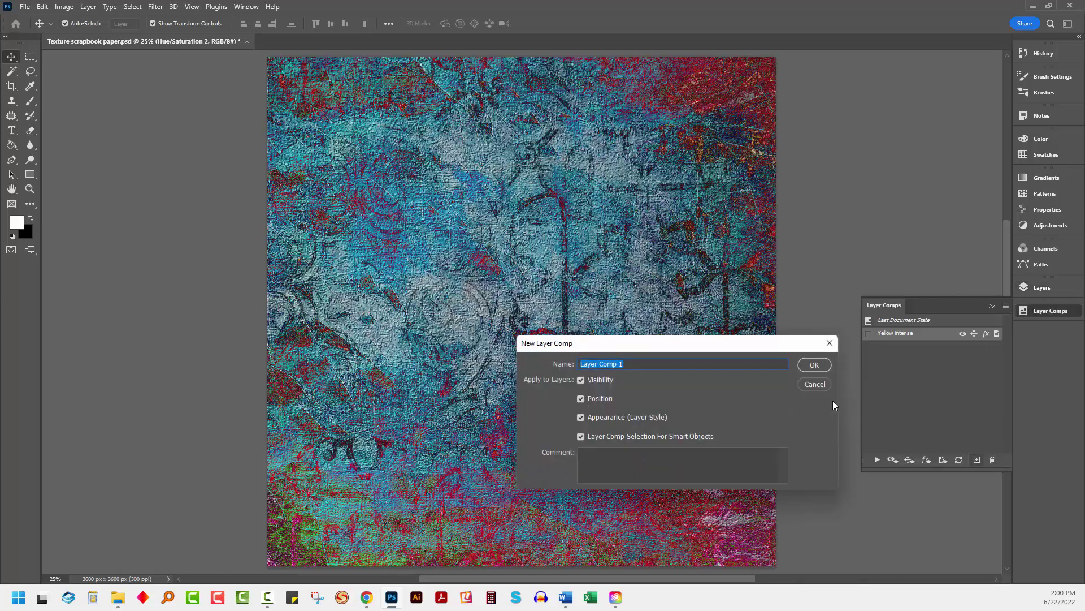
text(Blue intense)
key(Return)
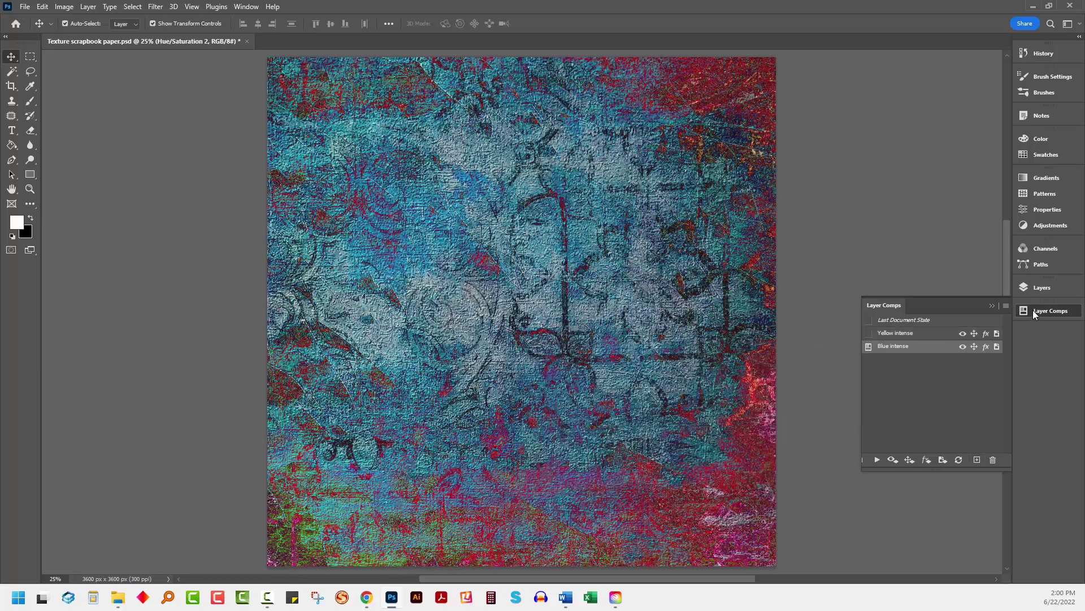
click(1037, 288)
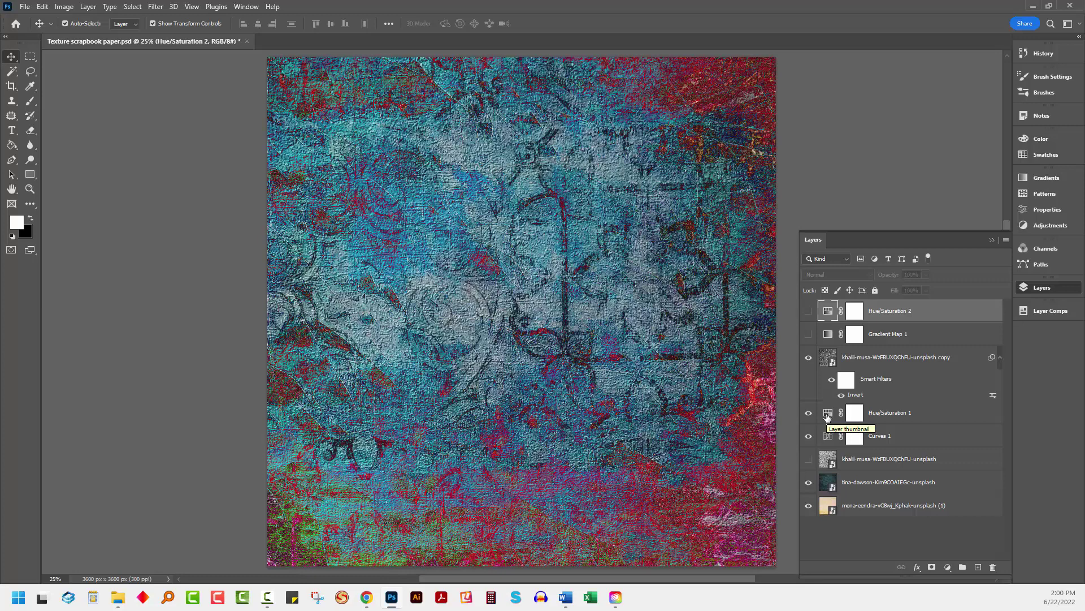
Step: Hide Hue/Saturation 1 and add a new Hue/Saturation 3 adjustment layer above it
click(809, 412)
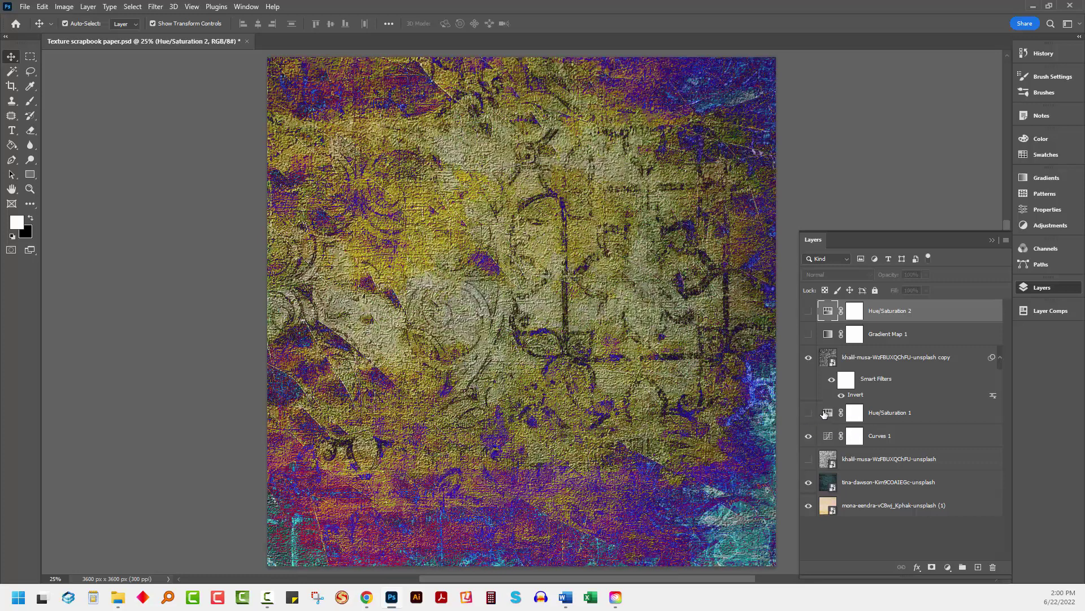
click(899, 411)
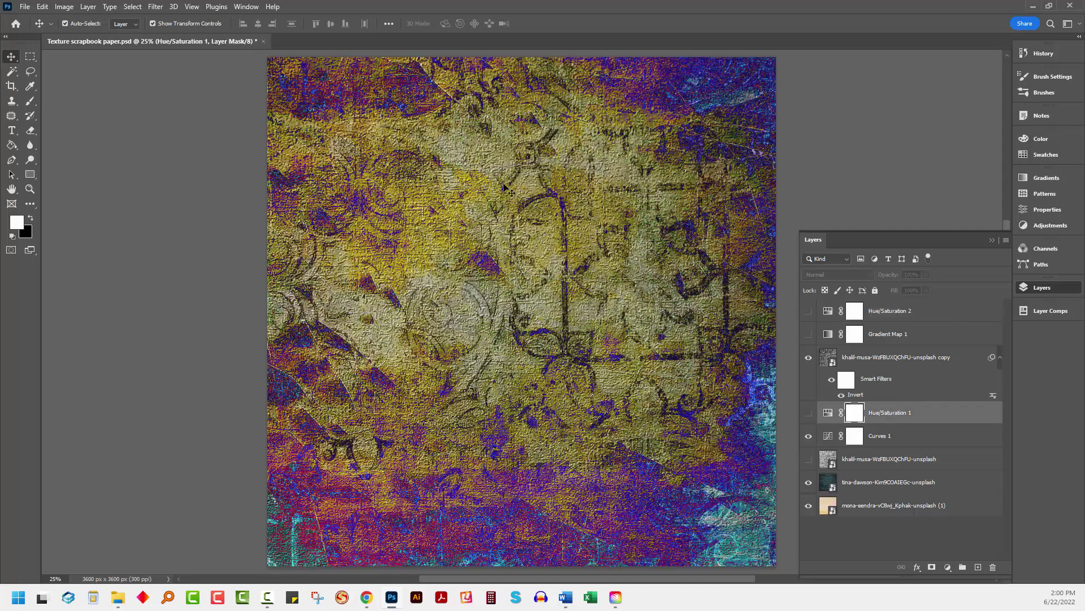
click(87, 7)
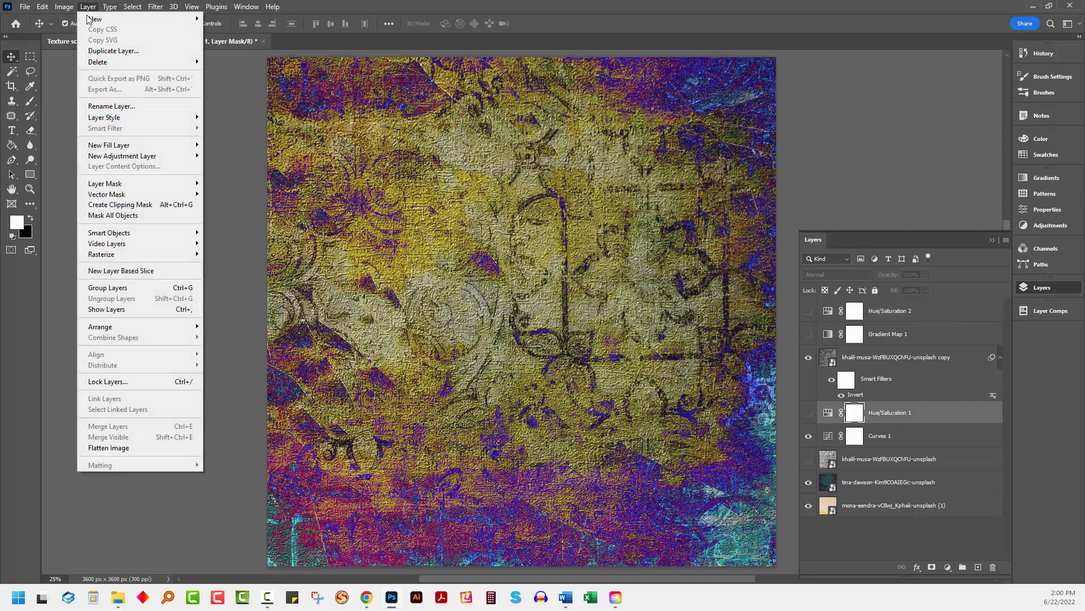
mouse_move(133, 161)
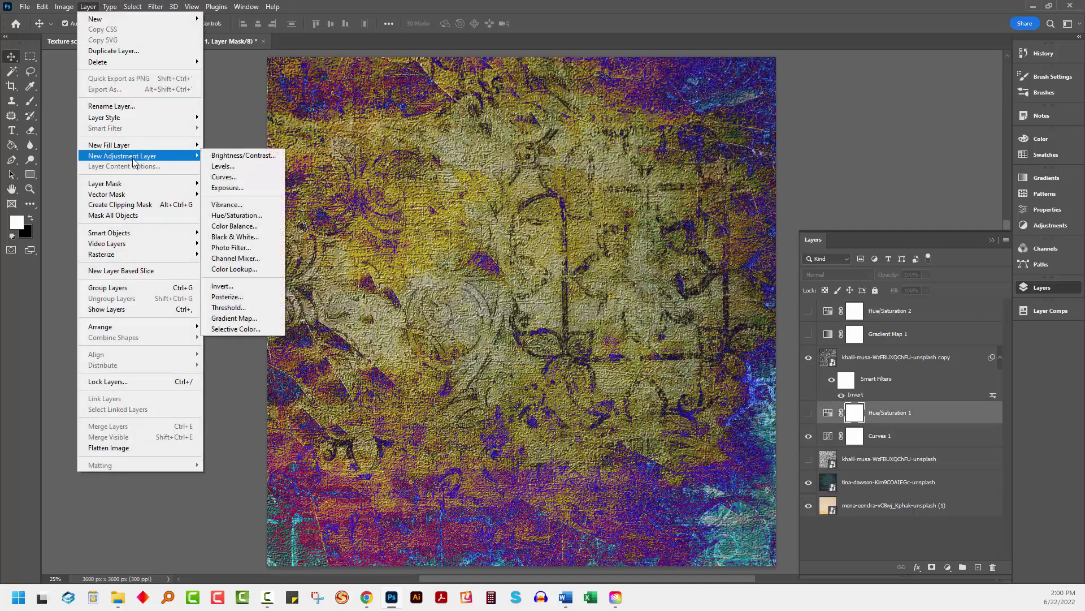
click(236, 215)
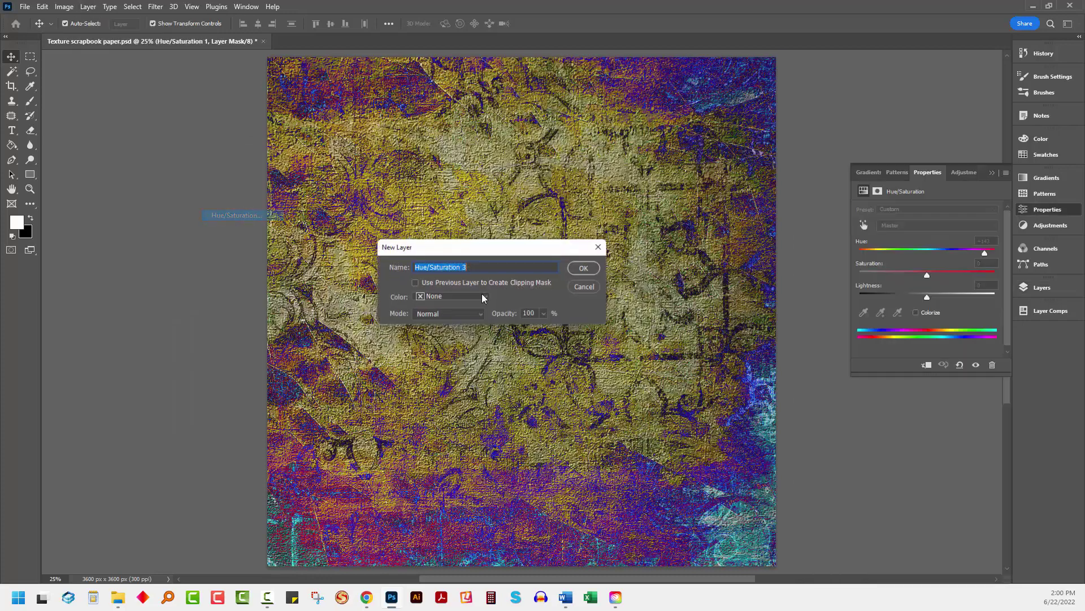
click(588, 270)
Step: Set Hue/Saturation 3's hue to +38 for green tones and compare it against Hue/Saturation 1
drag(927, 254, 868, 255)
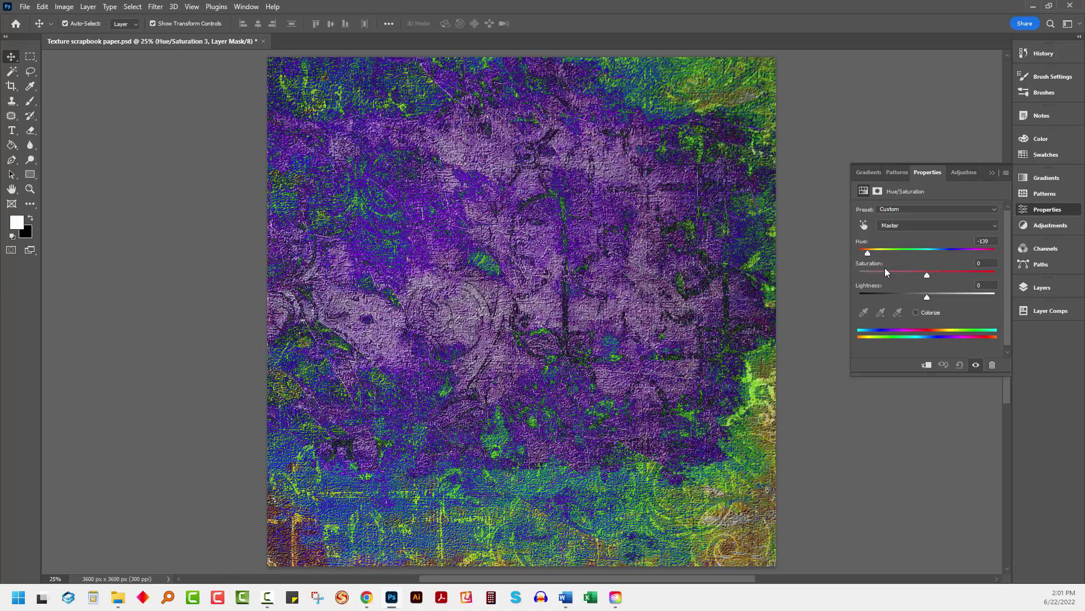
drag(963, 252, 952, 266)
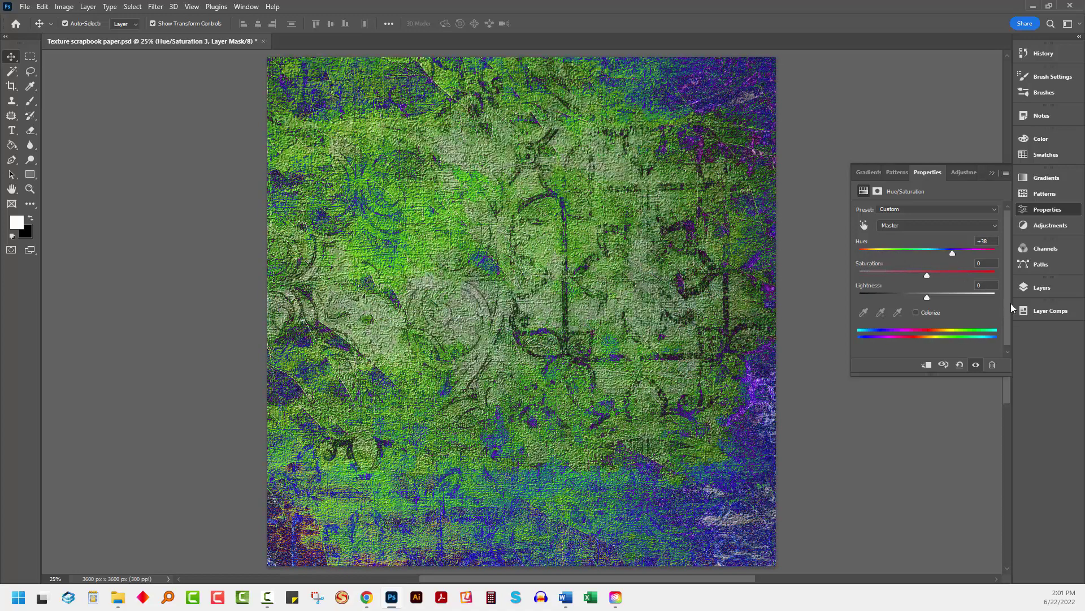
click(1037, 288)
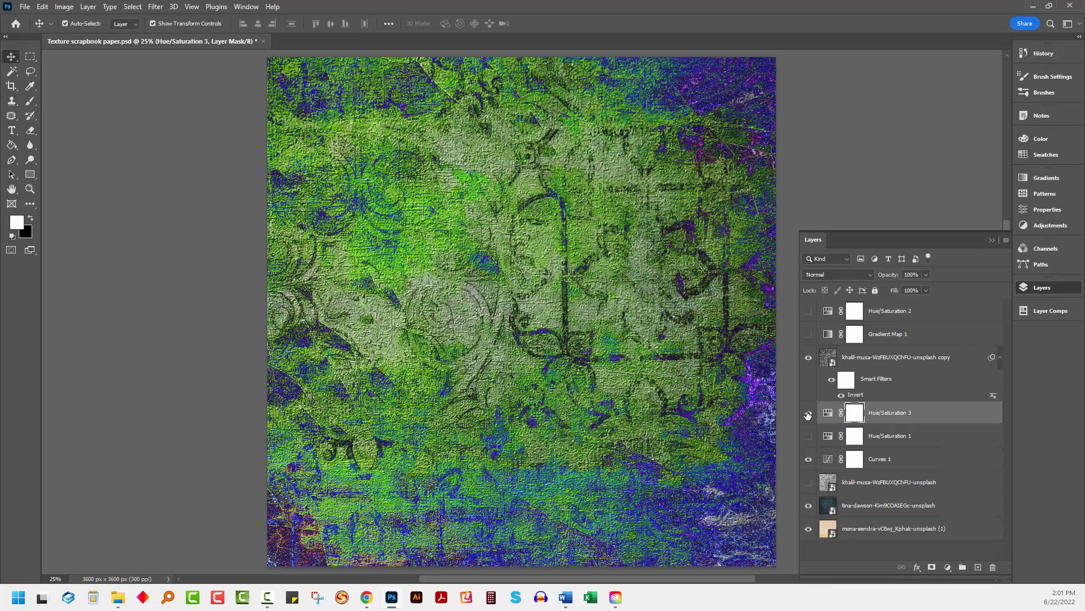
click(808, 413)
click(808, 437)
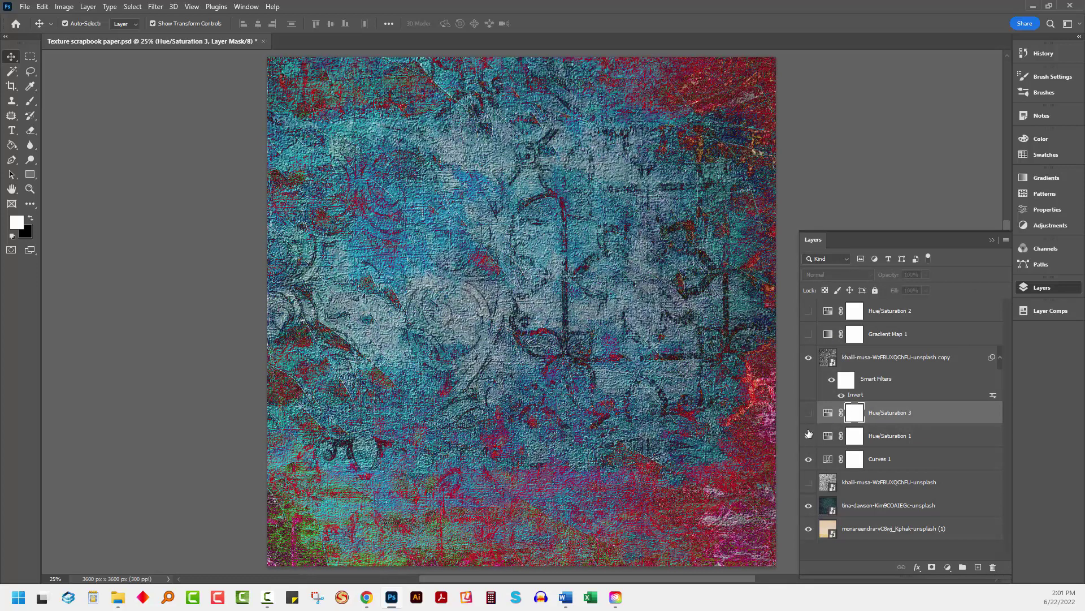
click(809, 435)
click(809, 413)
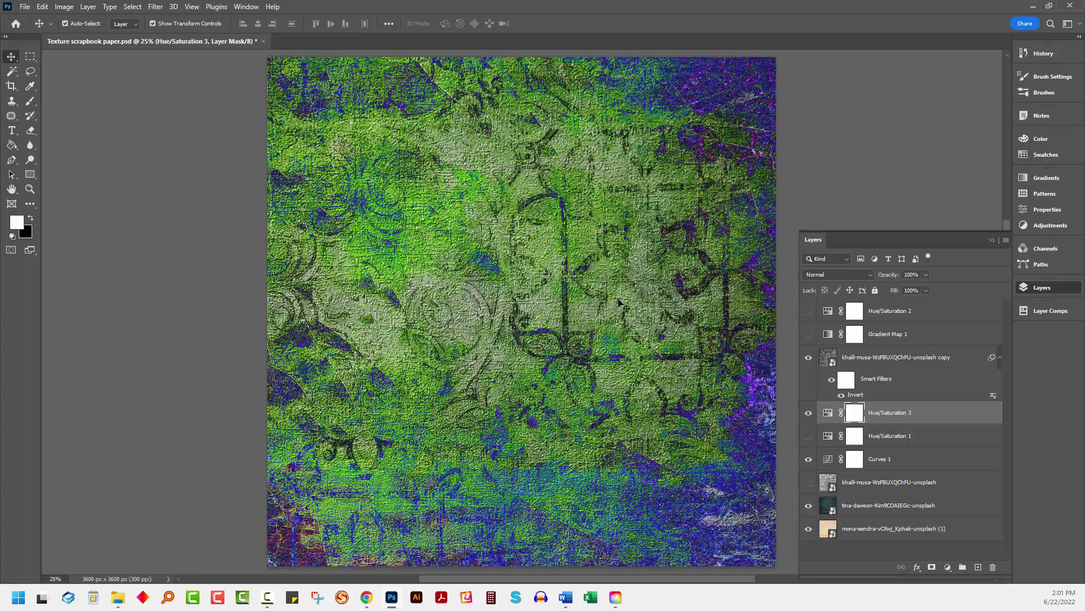
Step: Save a new layer comp named Green intense
click(1045, 310)
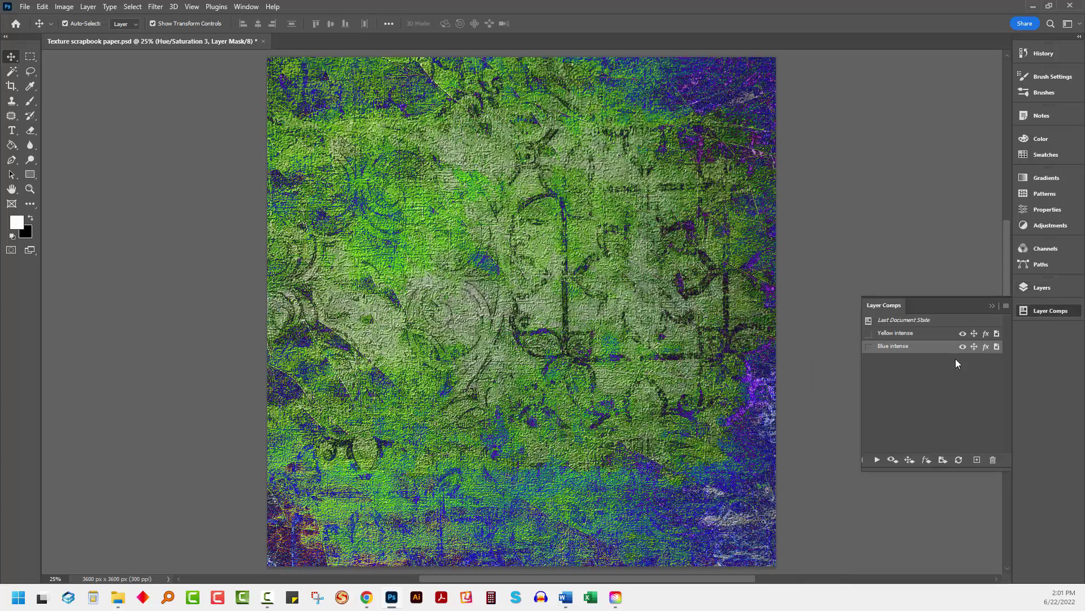
click(977, 459)
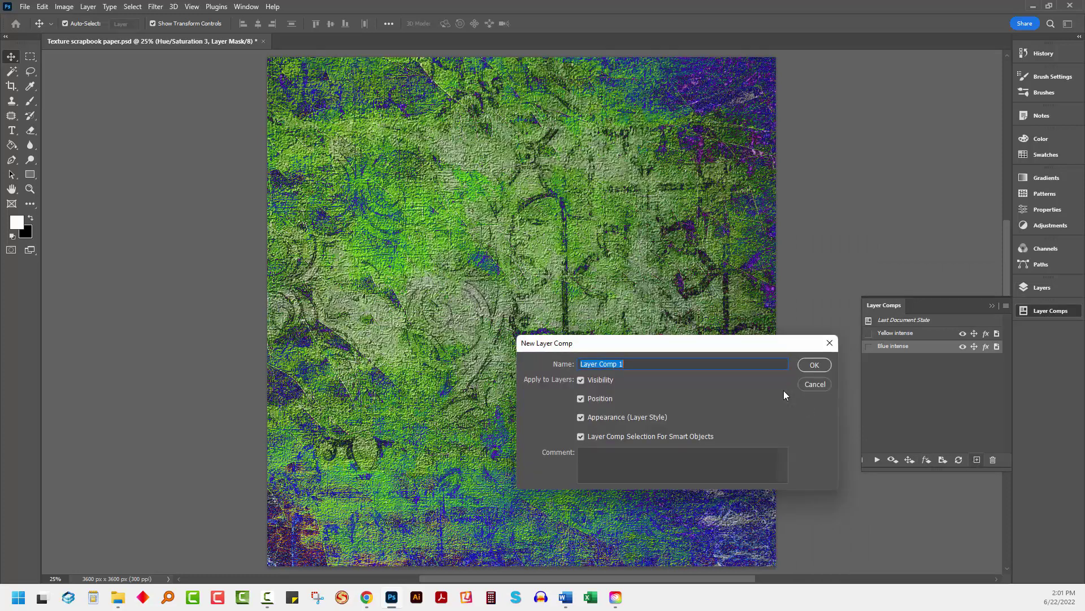
text(Green intense)
key(Return)
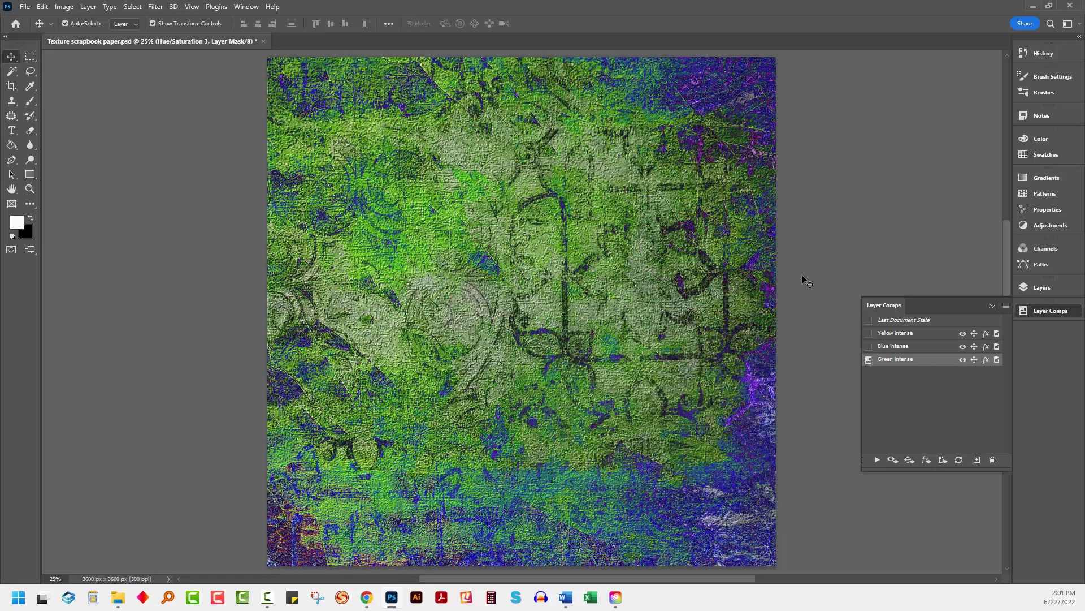
Step: Apply Yellow intense, Blue intense and Green intense in turn to check them
click(869, 333)
click(868, 333)
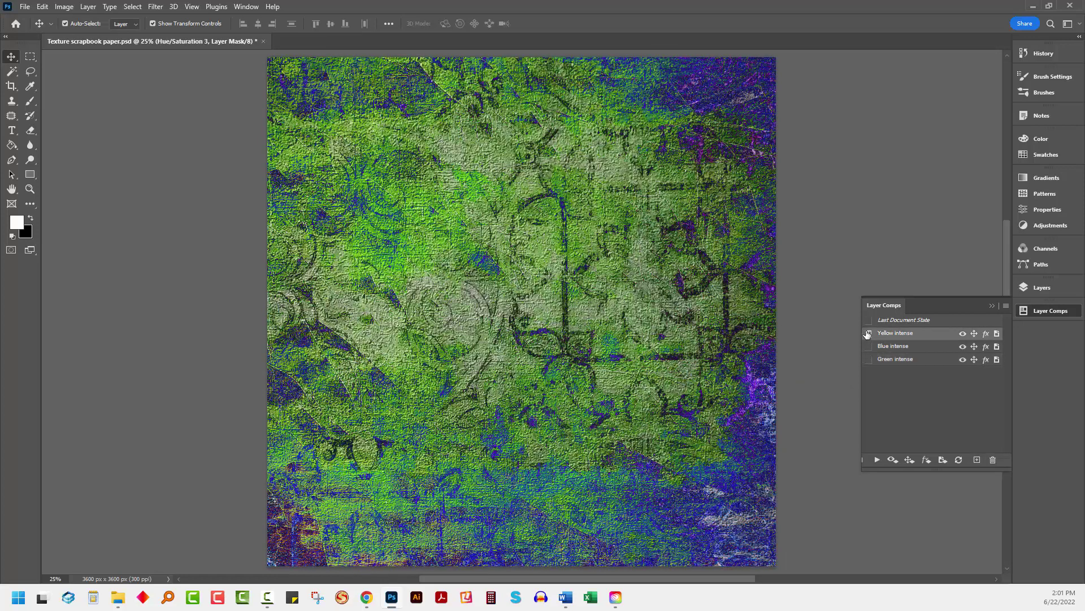
click(869, 333)
click(869, 346)
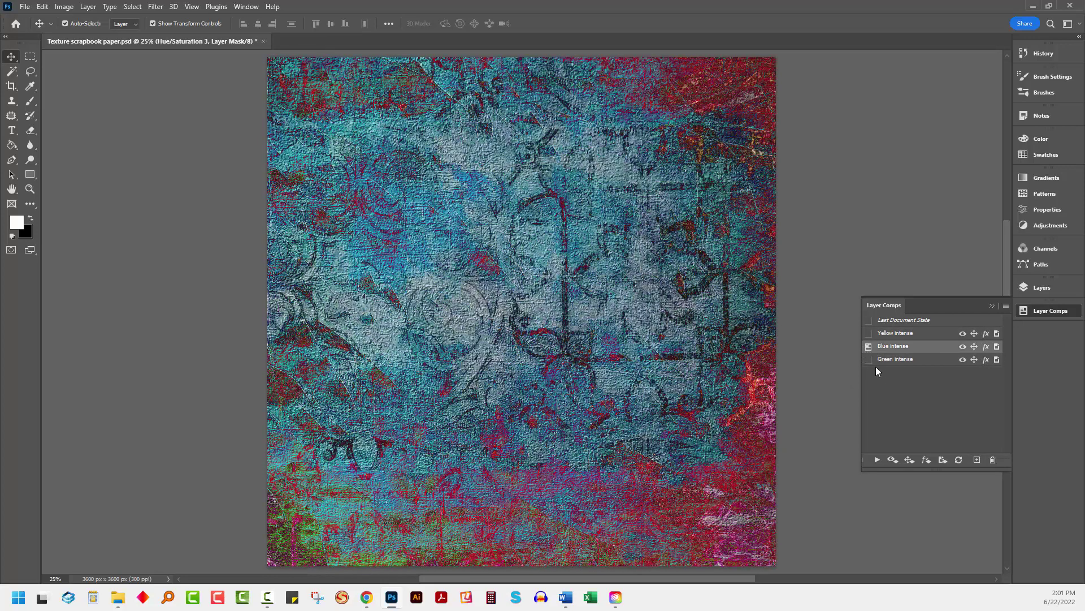
click(869, 360)
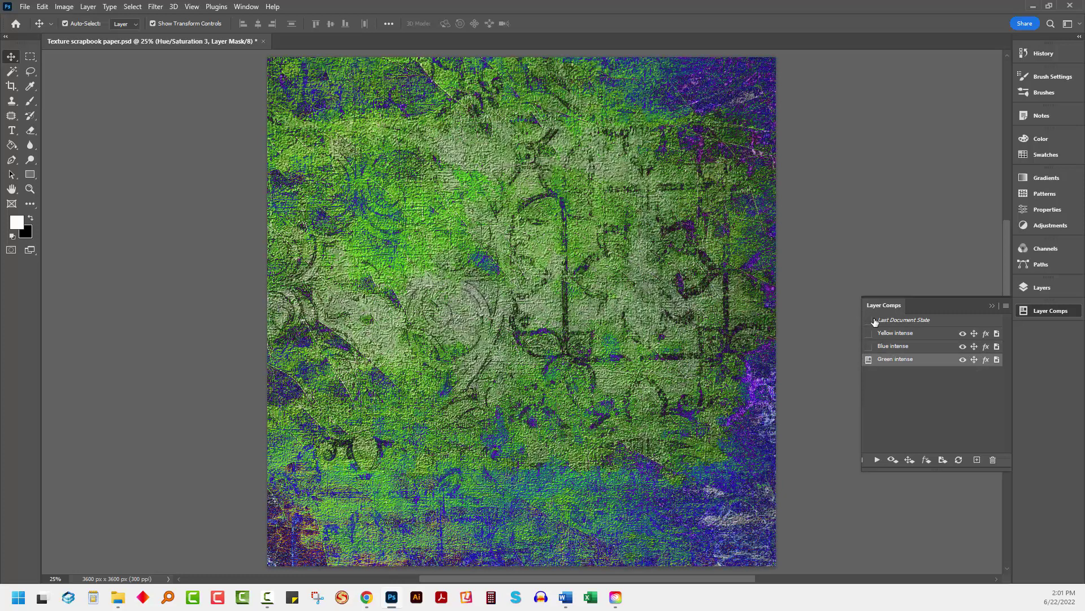
Step: Show Hue/Saturation 1 and Gradient Map 1, hiding Hue/Saturation 3 and 2, for flat purple paper
click(1039, 287)
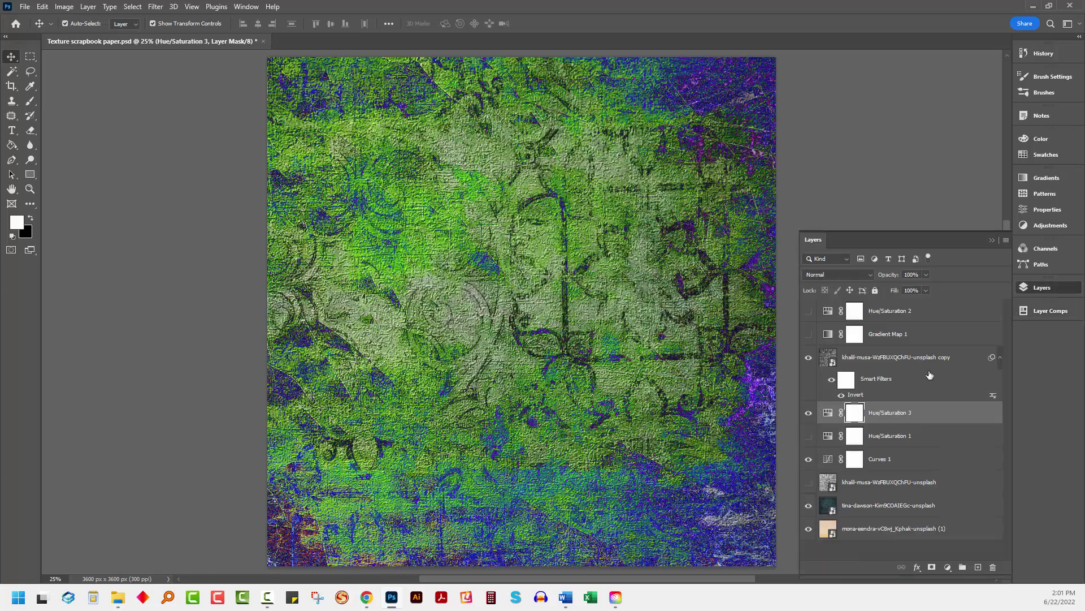
click(808, 435)
click(808, 413)
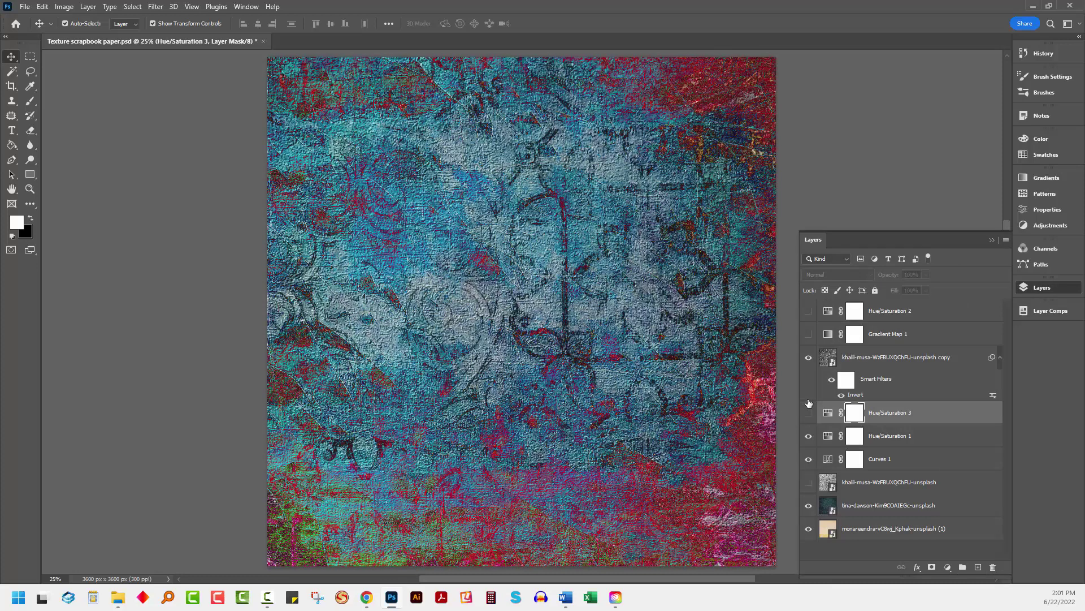
click(808, 333)
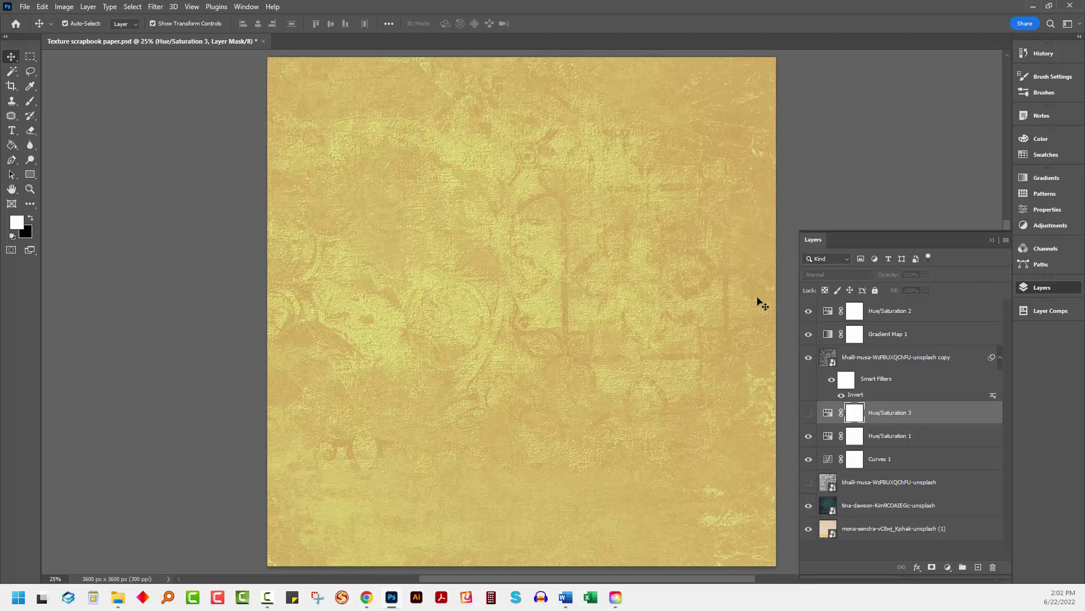
click(808, 312)
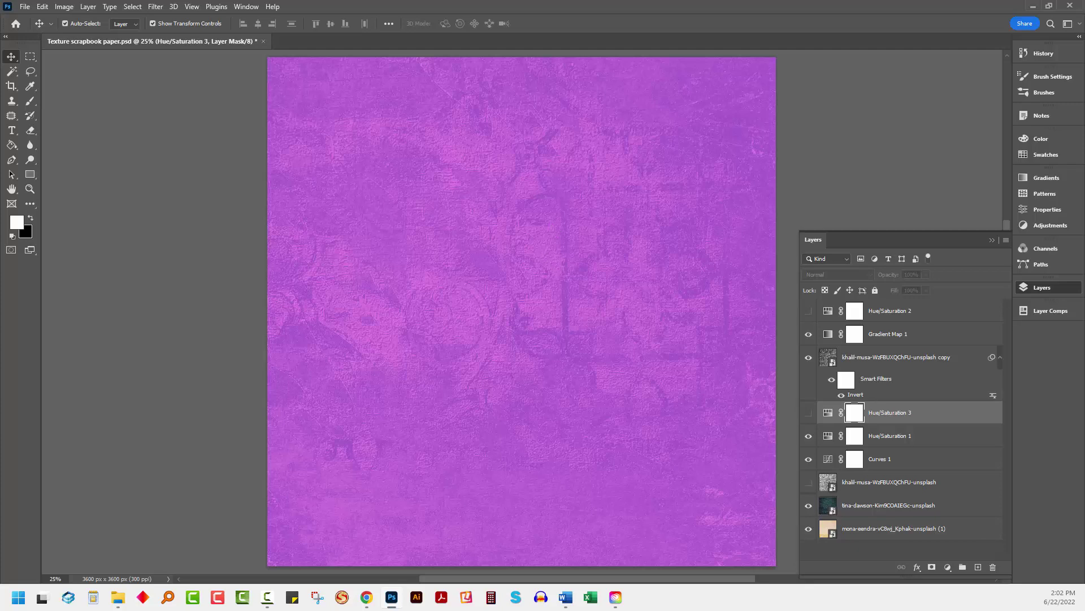
click(1043, 311)
Step: Save a new layer comp named Purple subtle
click(976, 460)
text(Purple )
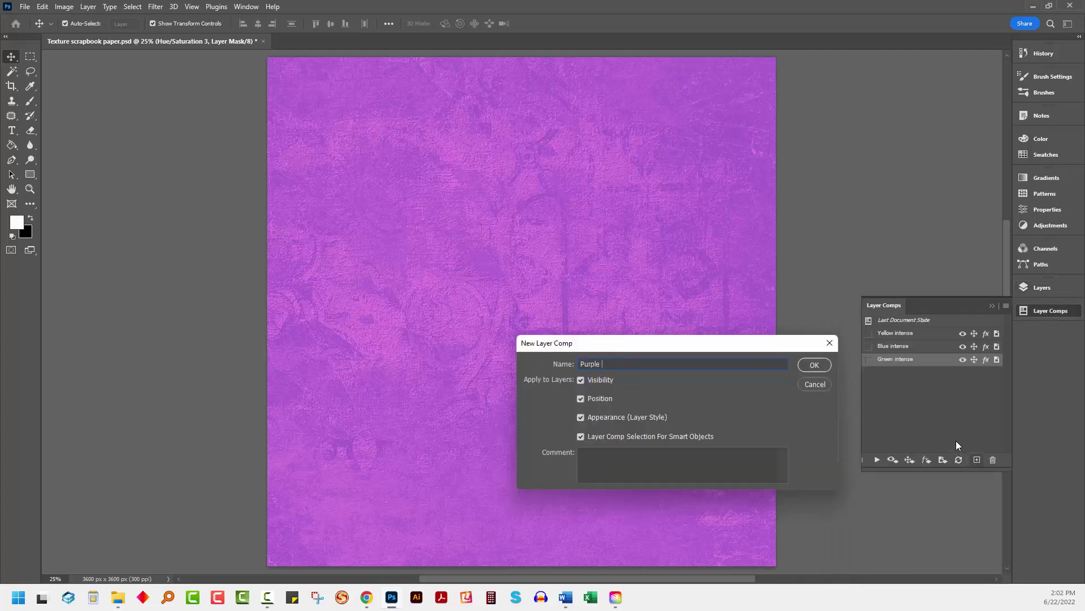
text(subtle)
click(804, 364)
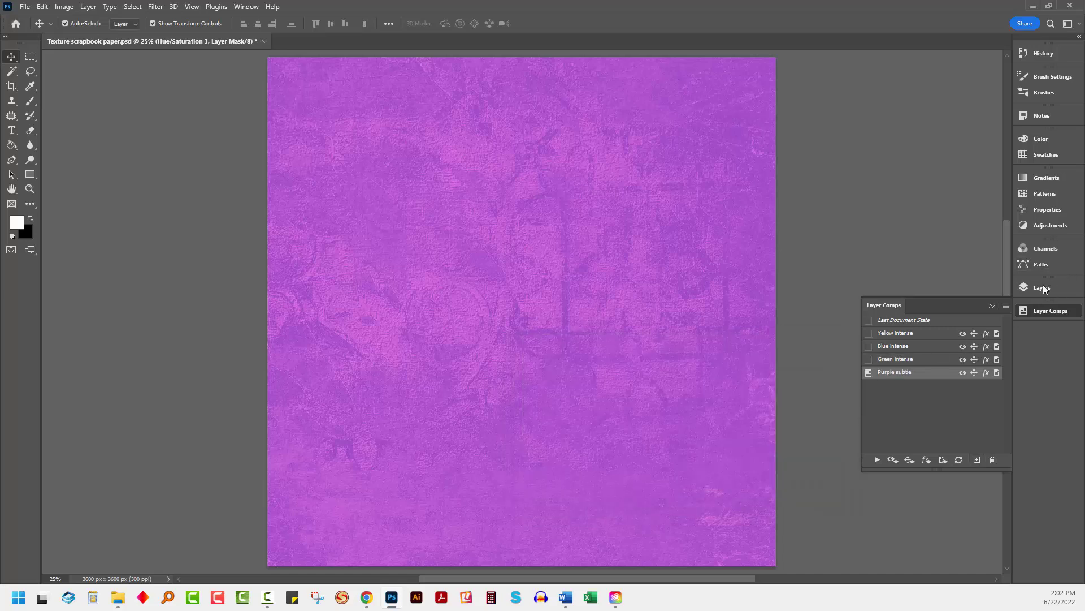
Step: Show Hue/Saturation 2 for soft yellow paper and save it as the Yellow subtle comp
click(1032, 287)
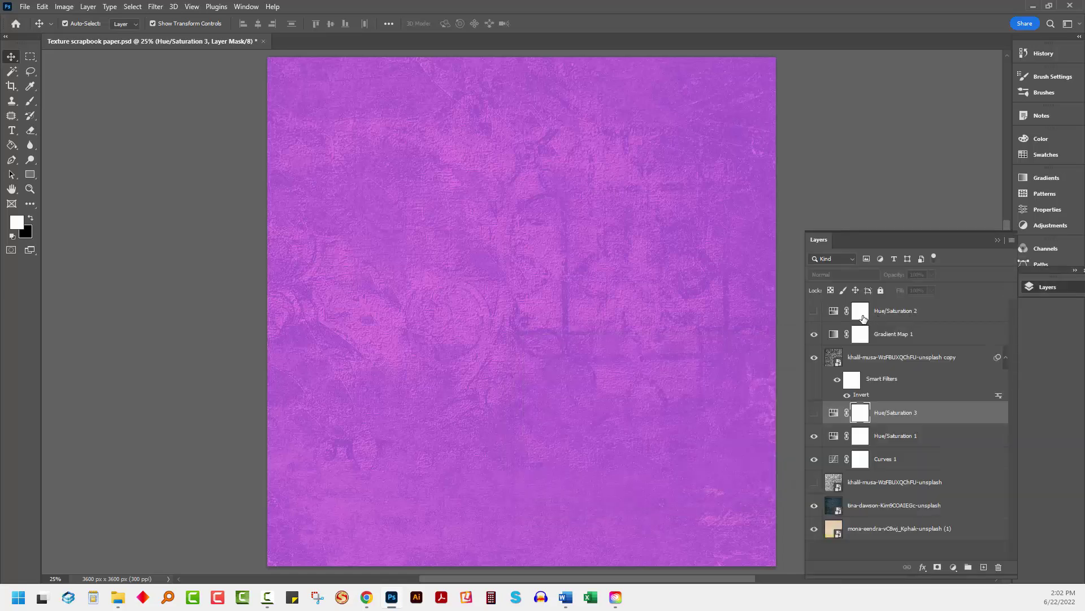
click(814, 311)
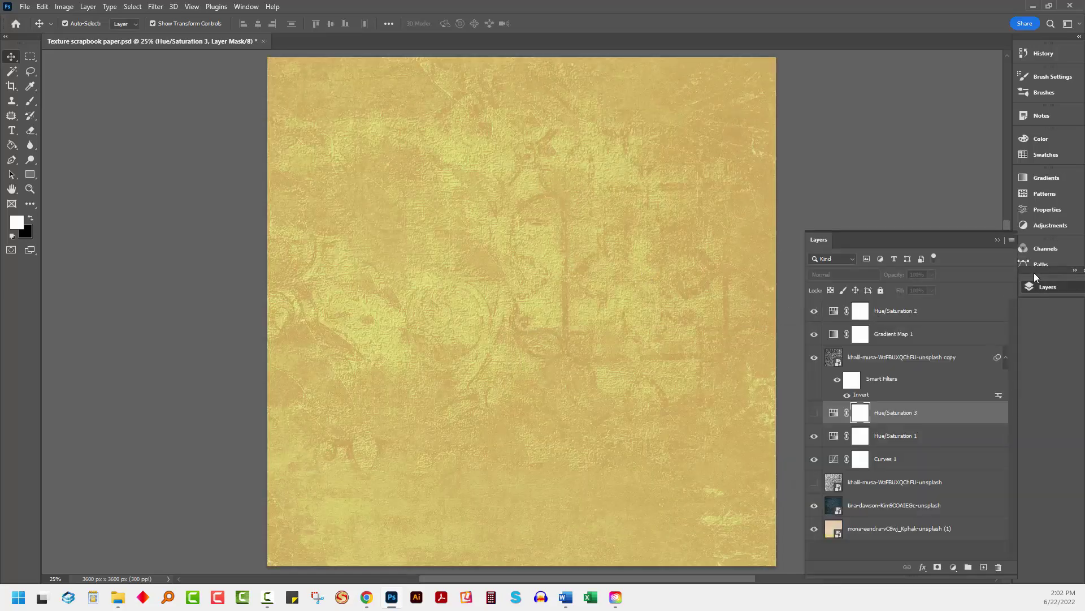
click(1043, 287)
click(1046, 289)
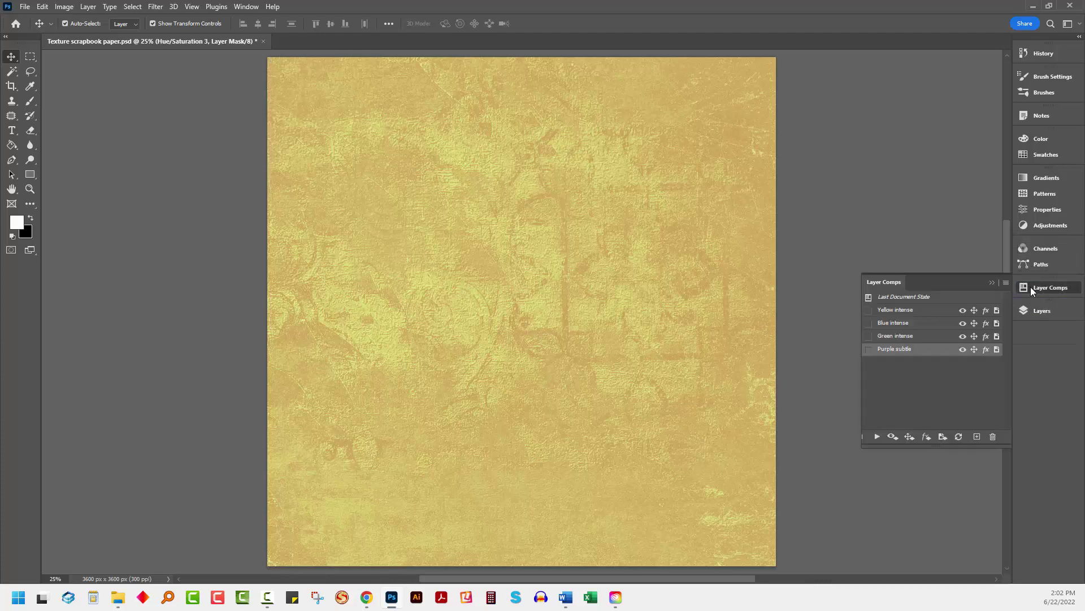
click(977, 437)
text(Yellow subt)
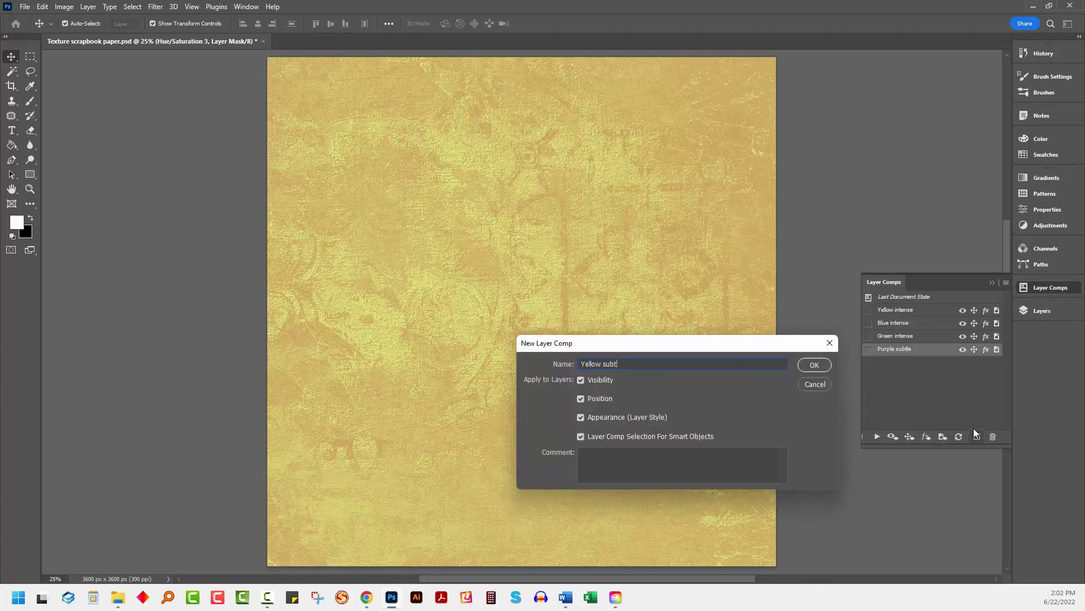
text(le)
key(Return)
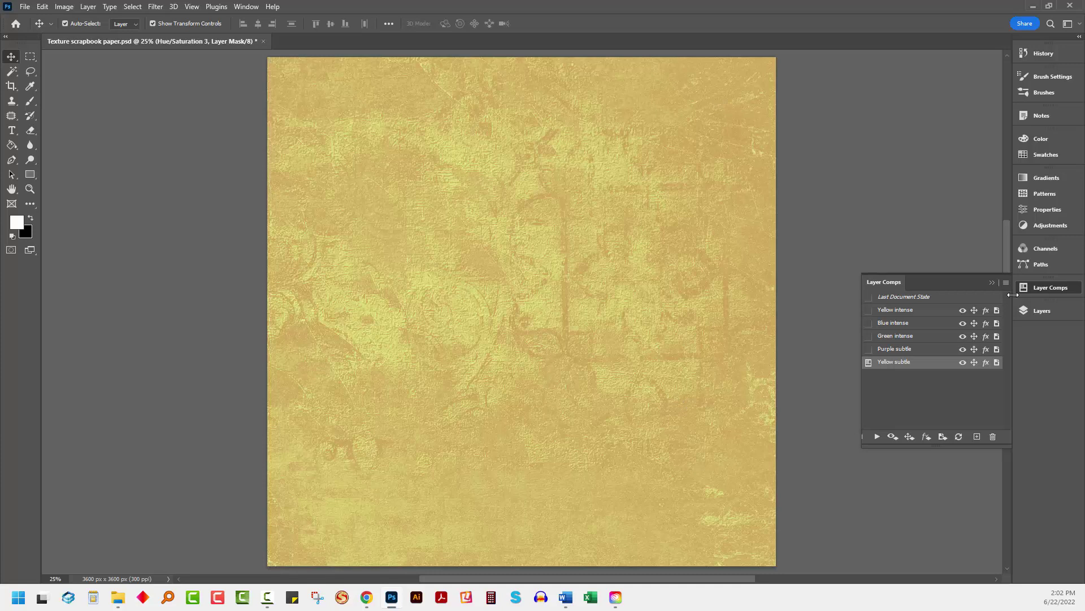
click(1026, 310)
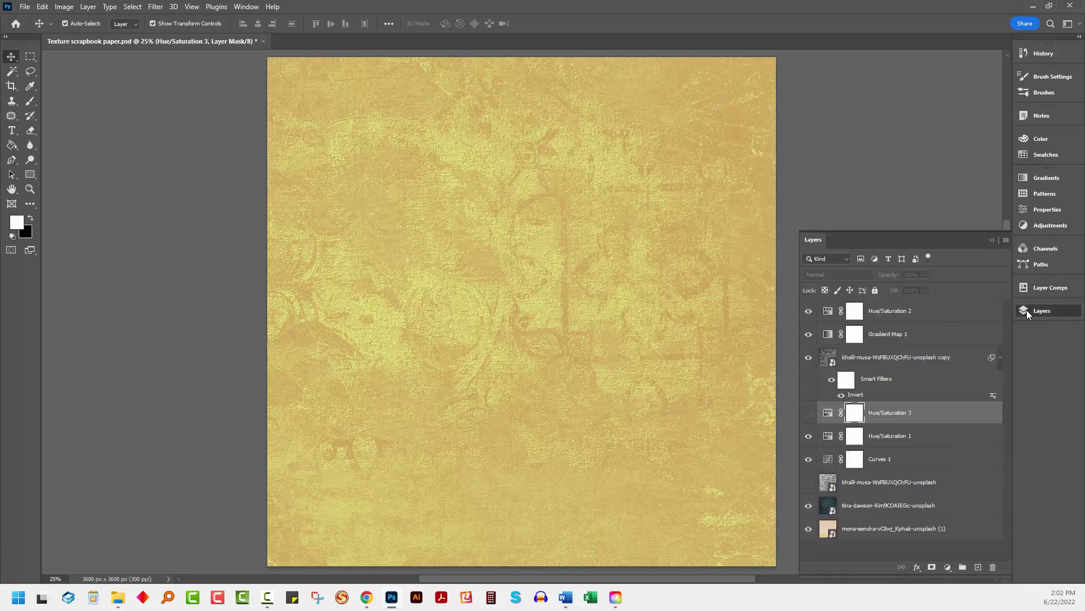
Step: Hide Hue/Saturation 2 and add a new Hue/Saturation 4 adjustment layer
click(809, 311)
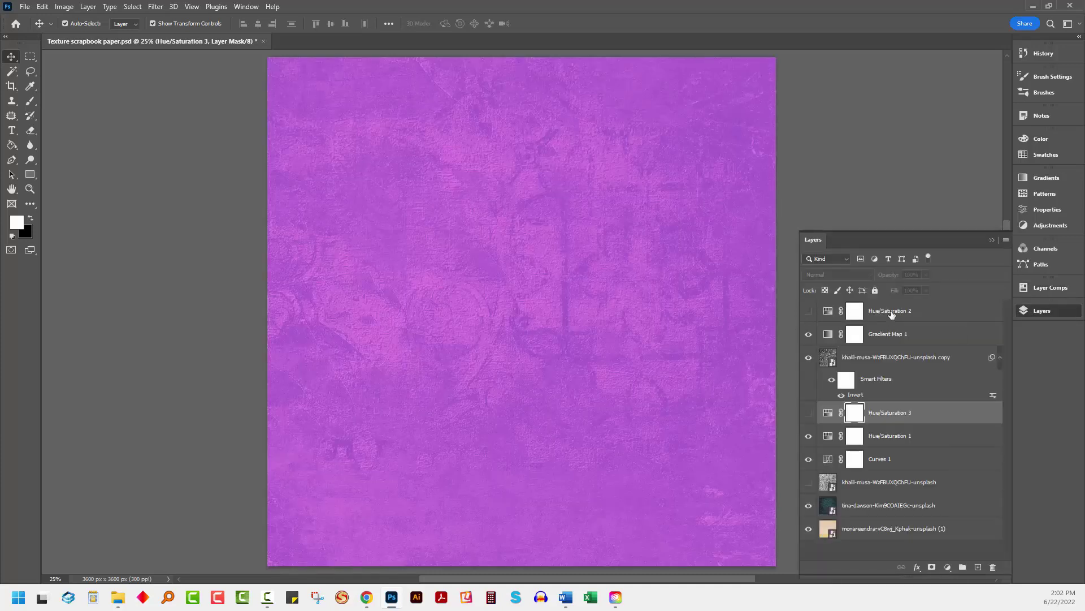
click(891, 315)
click(89, 7)
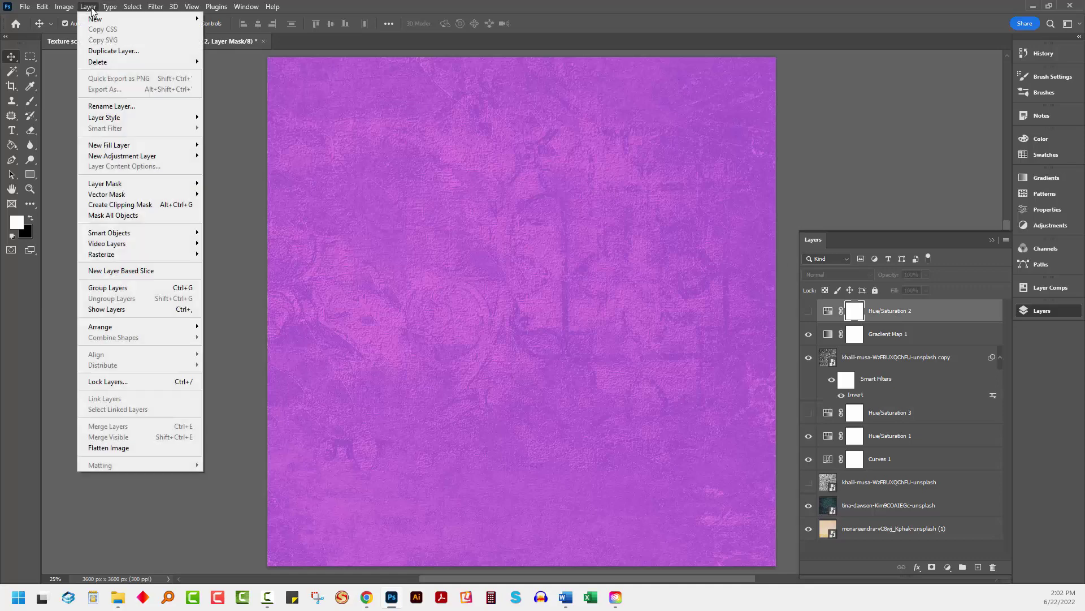
mouse_move(153, 158)
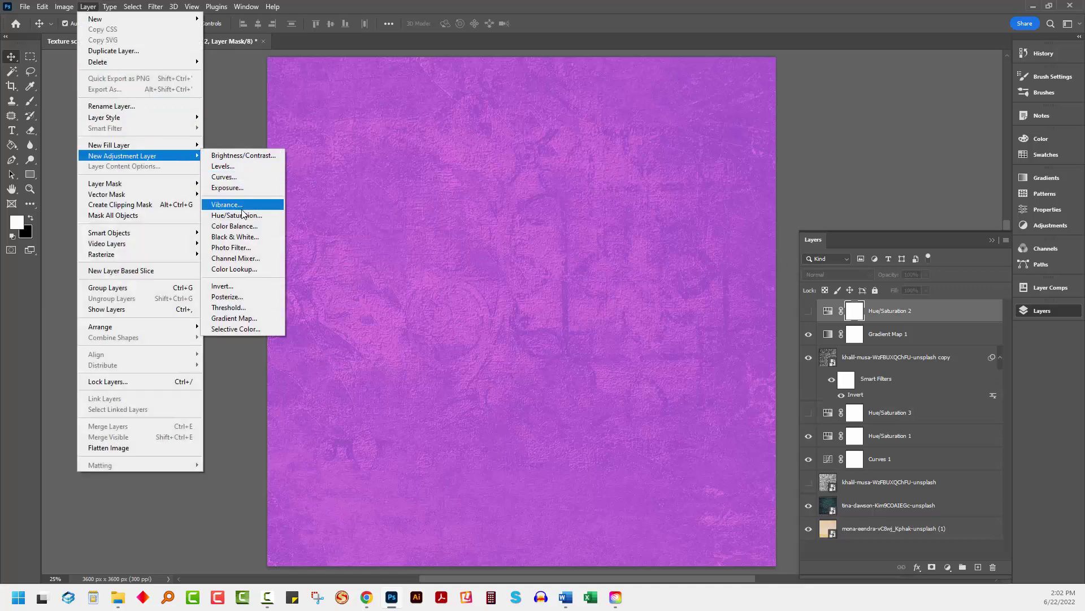
click(244, 215)
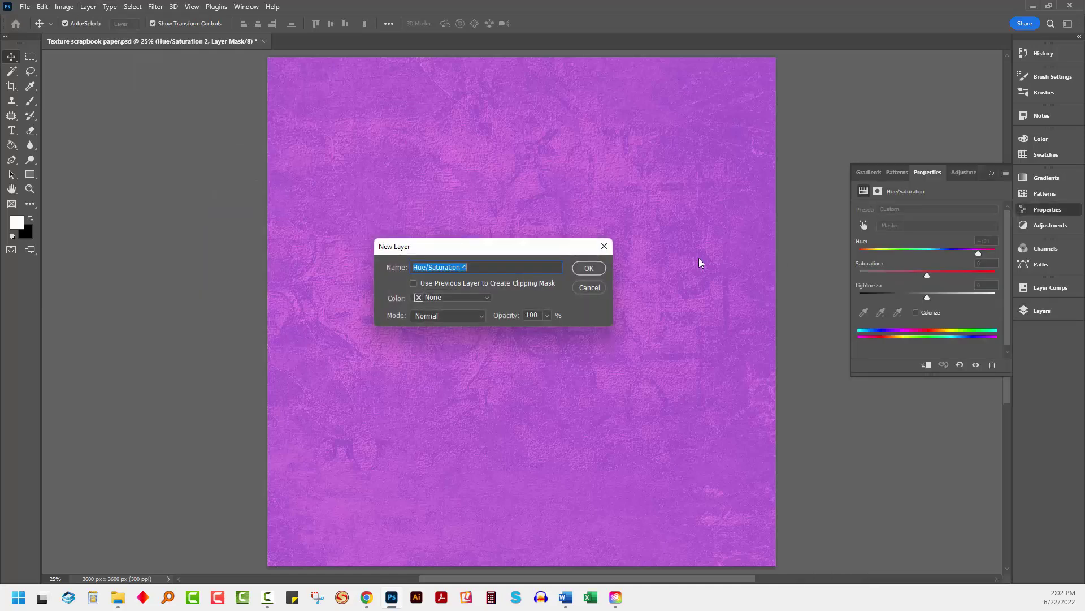
click(586, 268)
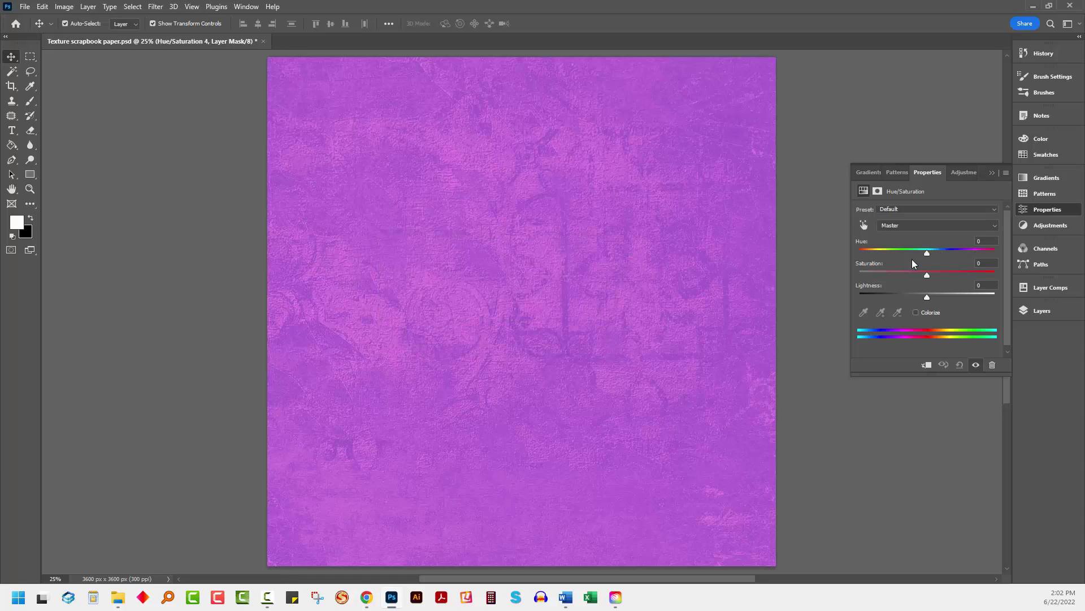
Step: Drag Hue/Saturation 4's hue to -123 for light teal and start a new layer comp
drag(927, 253, 875, 254)
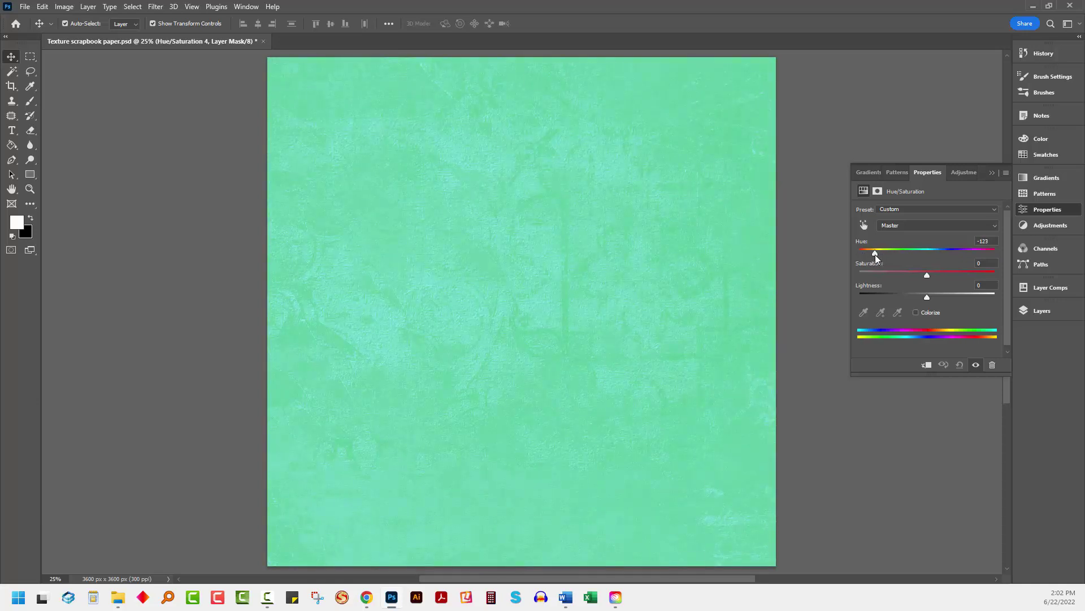
click(1050, 287)
click(977, 436)
Step: Save the Light Teal Subtle comp, test all six comps, and float the Layer Comps panel
text(Lig)
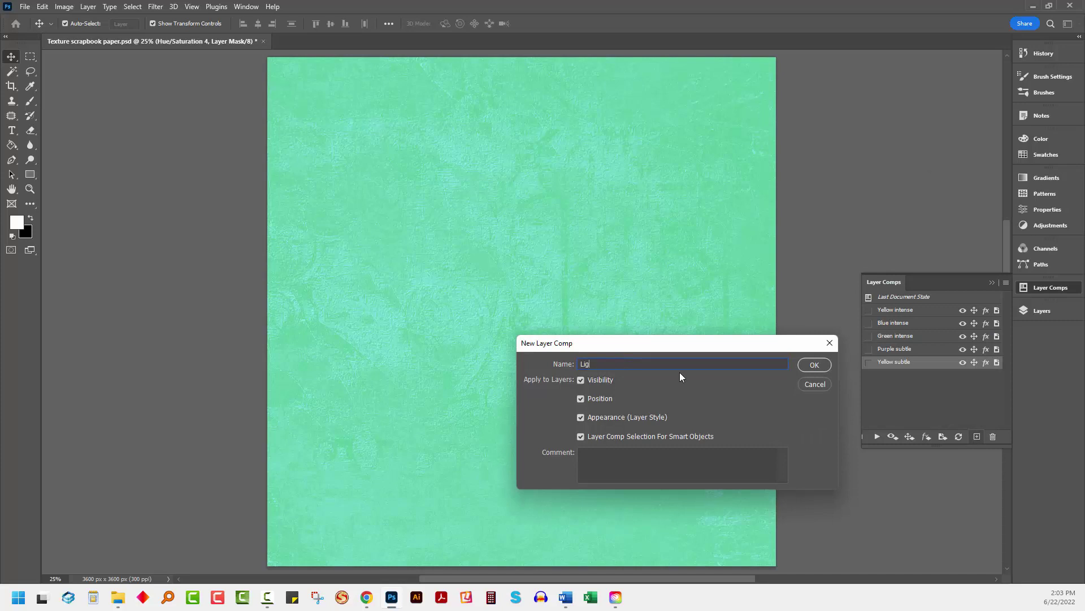
text(ht Teal Subtle)
click(812, 364)
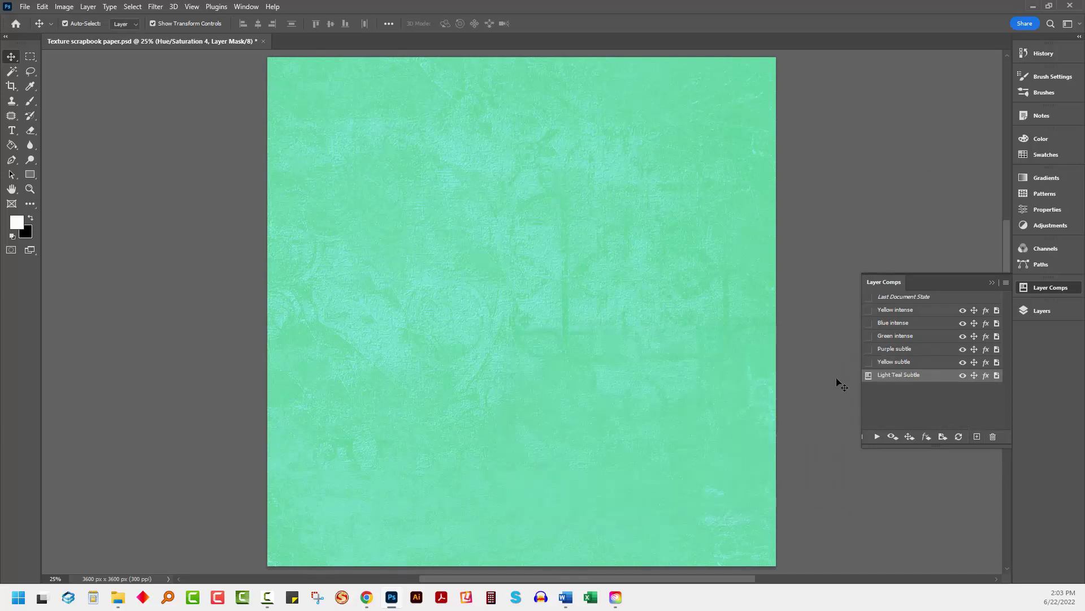
click(869, 310)
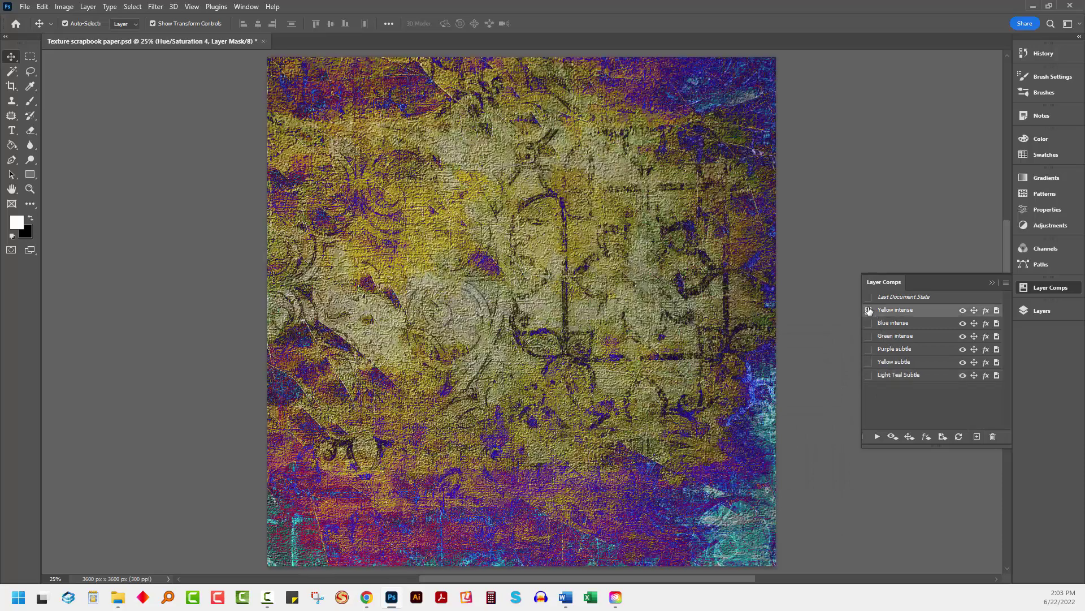
click(869, 323)
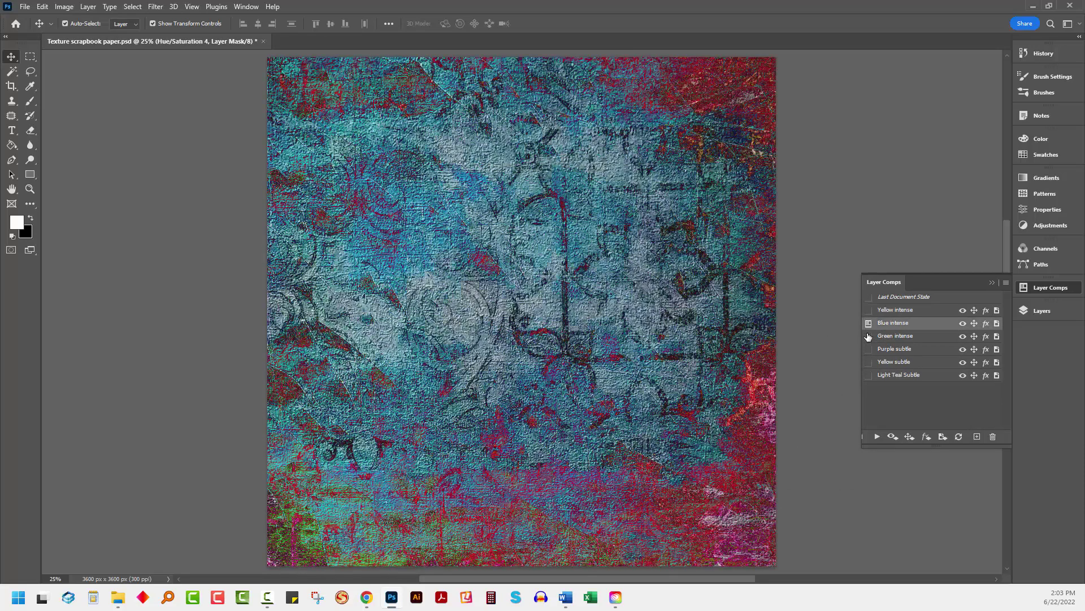
click(868, 336)
click(868, 348)
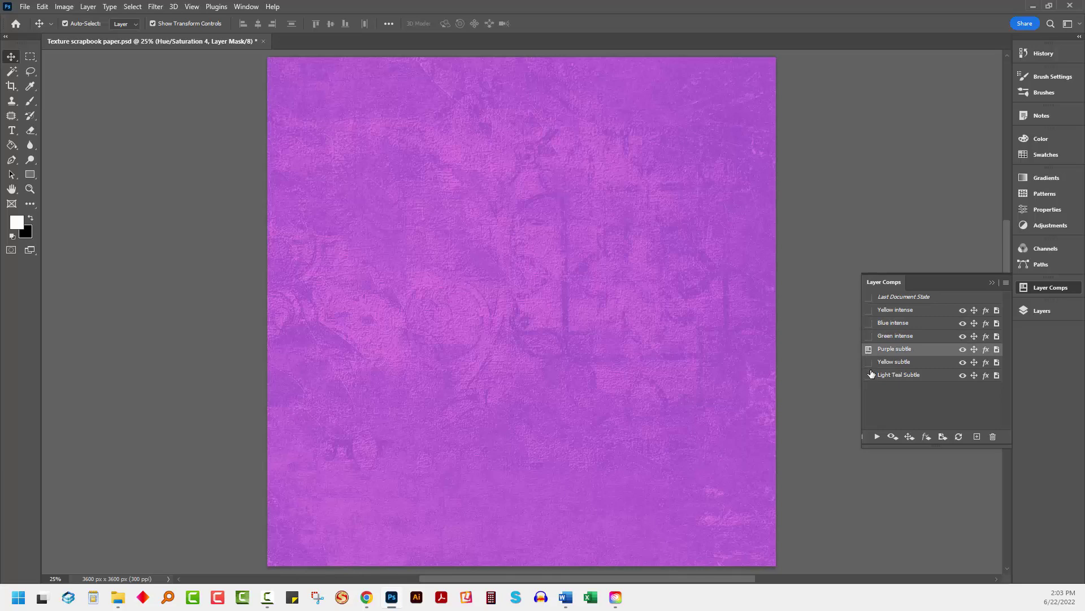
click(869, 362)
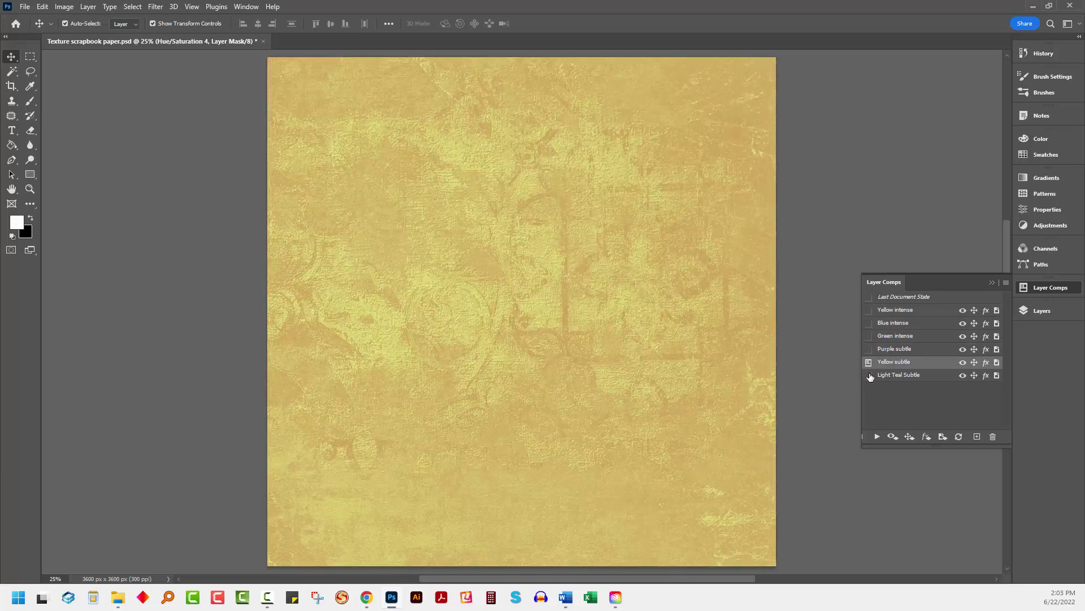
click(870, 376)
drag(897, 283, 139, 265)
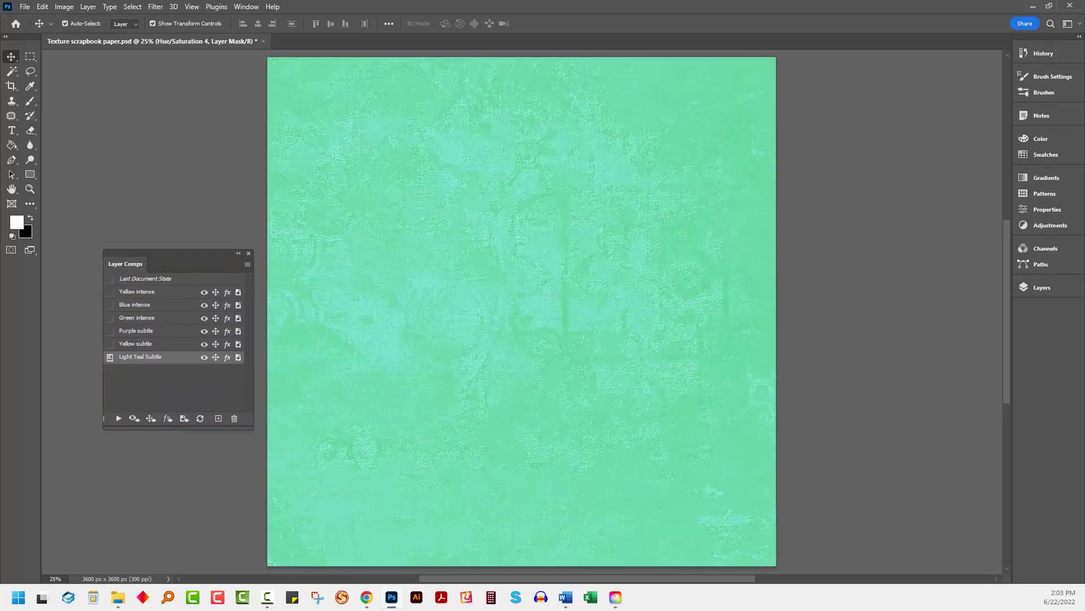
Step: Enlarge the Layers panel beside the comps, then apply Blue intense, Yellow intense, and Yellow subtle
click(1032, 289)
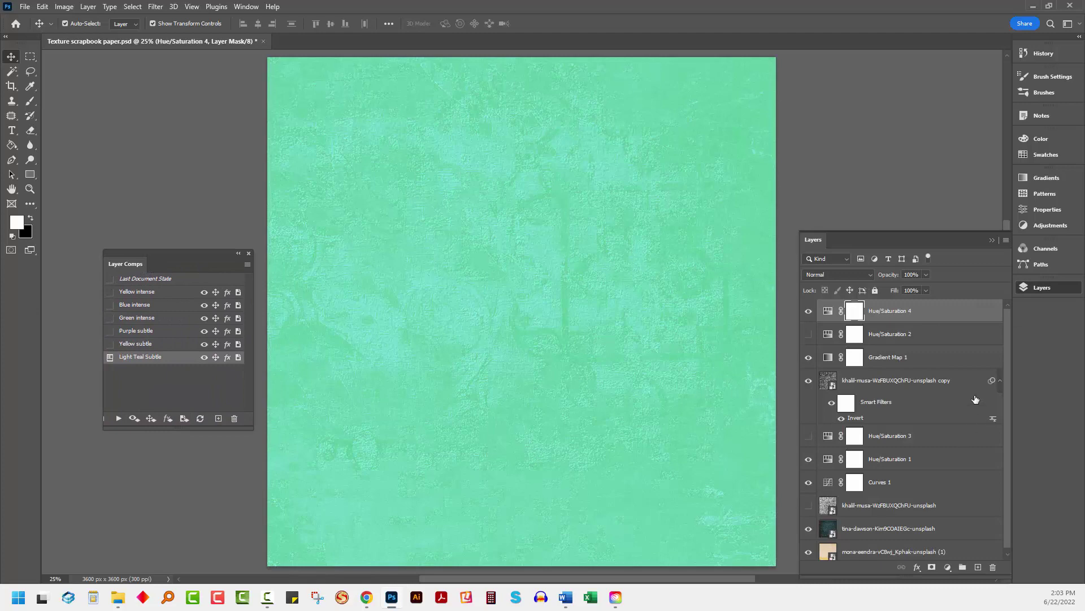
scroll(975, 400, down, 1)
drag(866, 220, 866, 120)
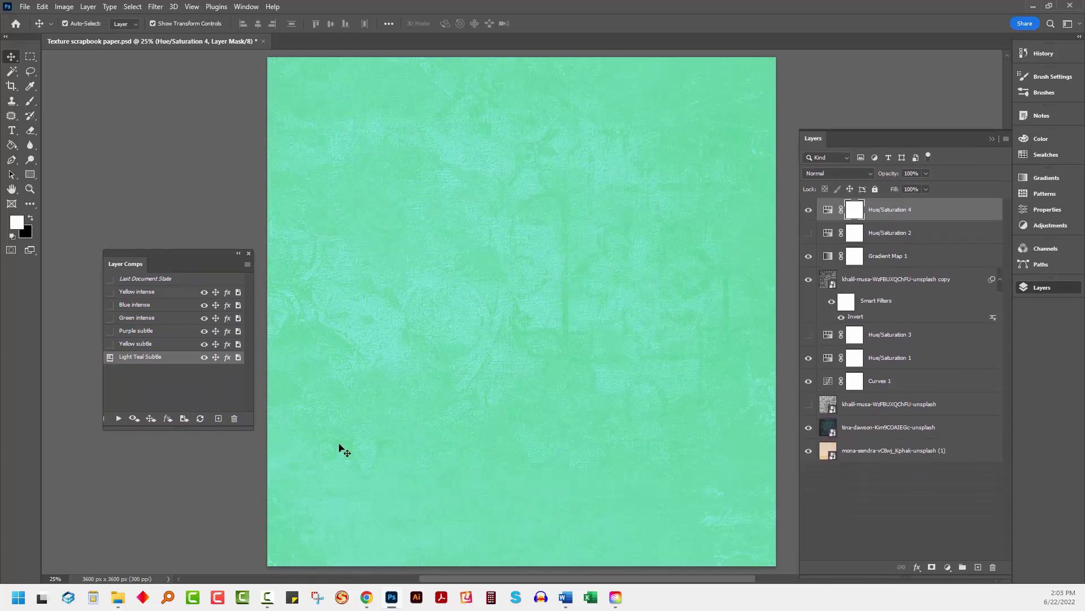
click(111, 305)
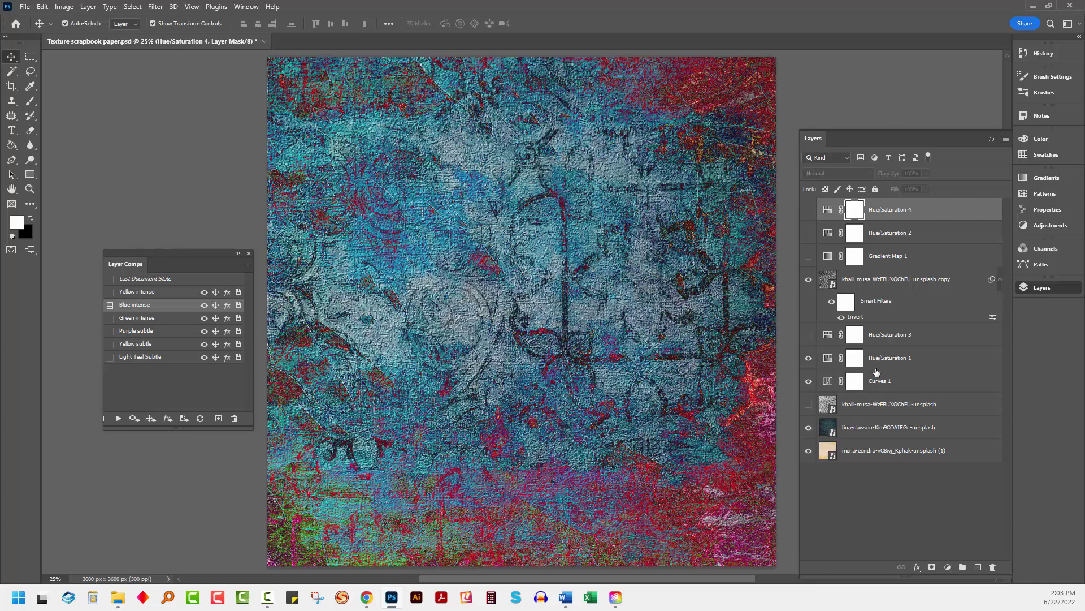
click(110, 292)
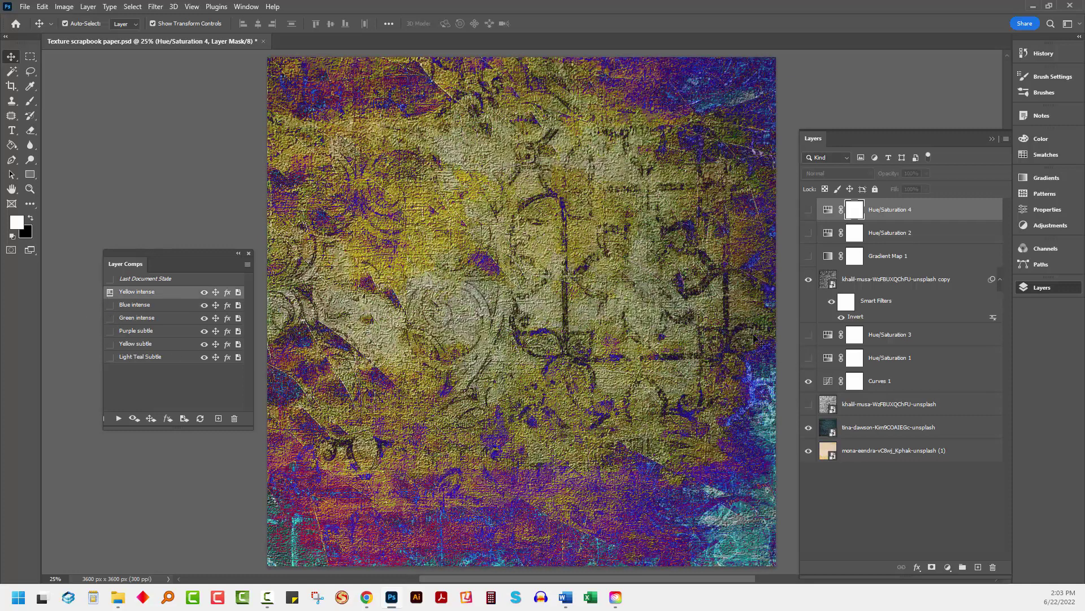
click(110, 344)
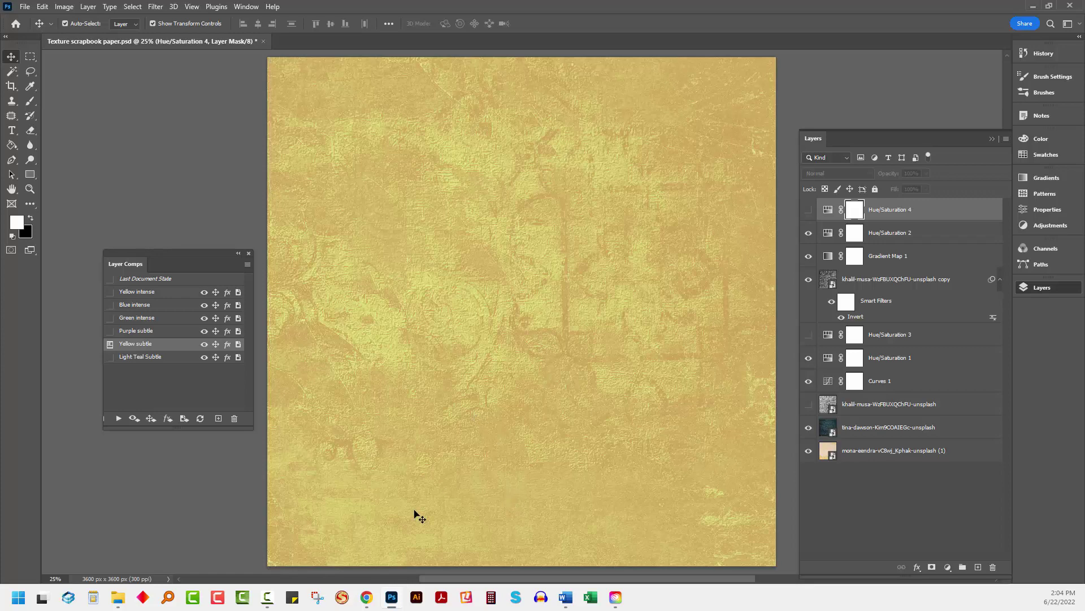
Step: Apply the Yellow intense layer comp, returning the paper to vivid yellow and purple
click(111, 293)
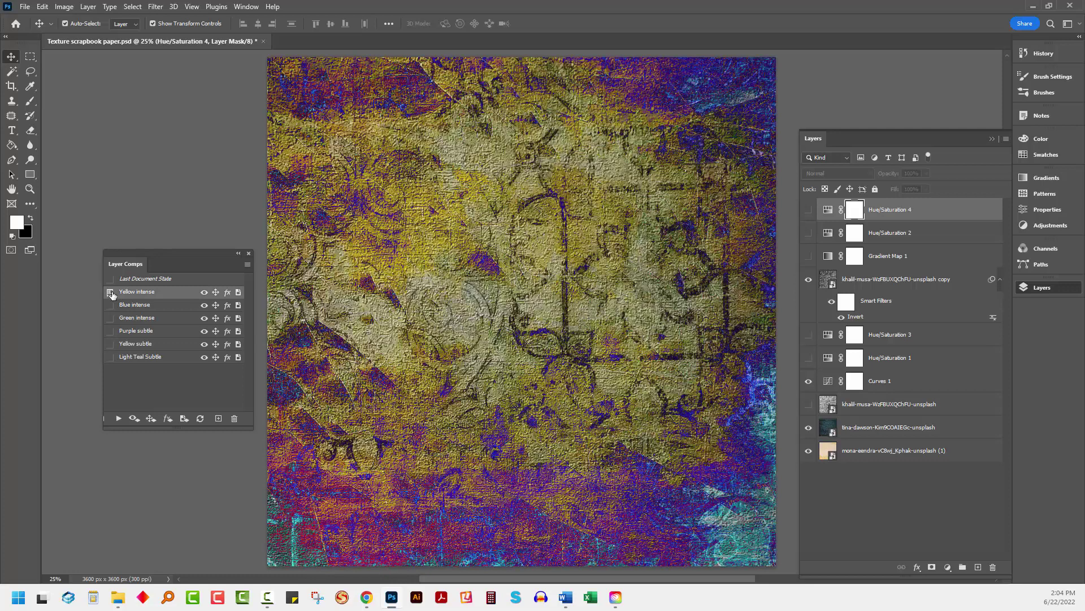